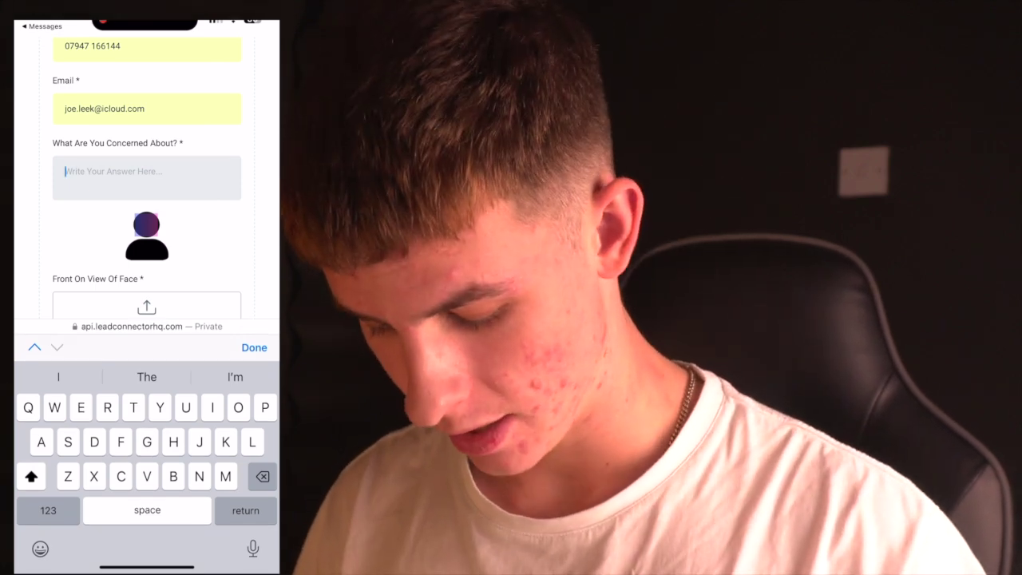
Enter Aging as the concern and attach the front-on face photo IMG_4649.jpeg from the photo library.
text(Aging)
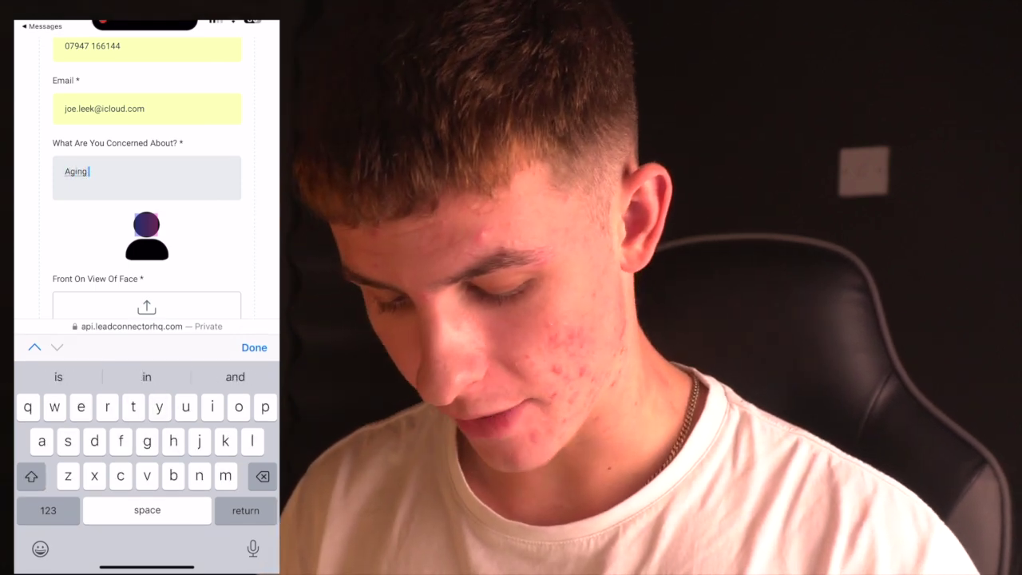
scroll(146, 200, down, 2)
click(146, 243)
click(97, 239)
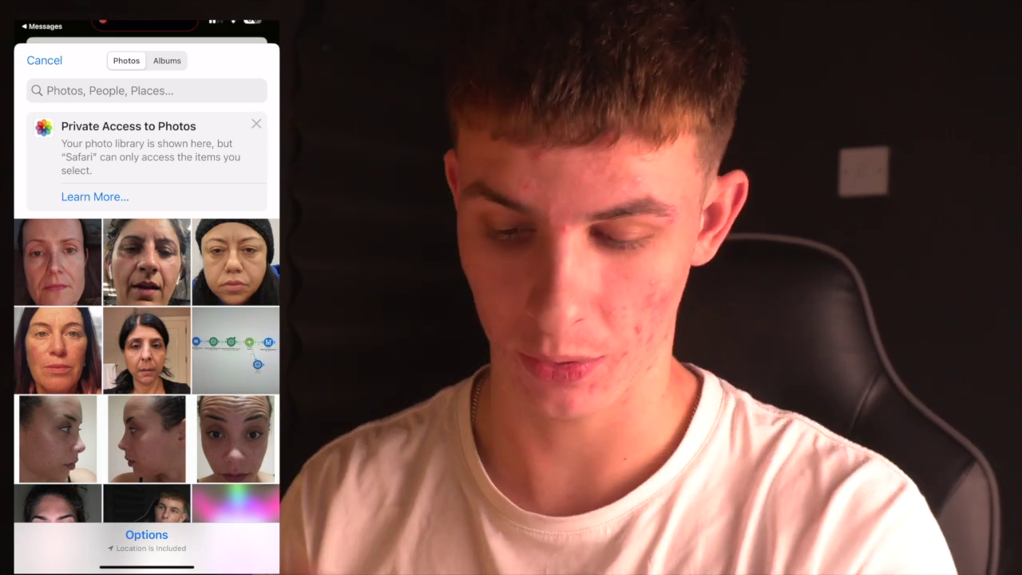
click(146, 350)
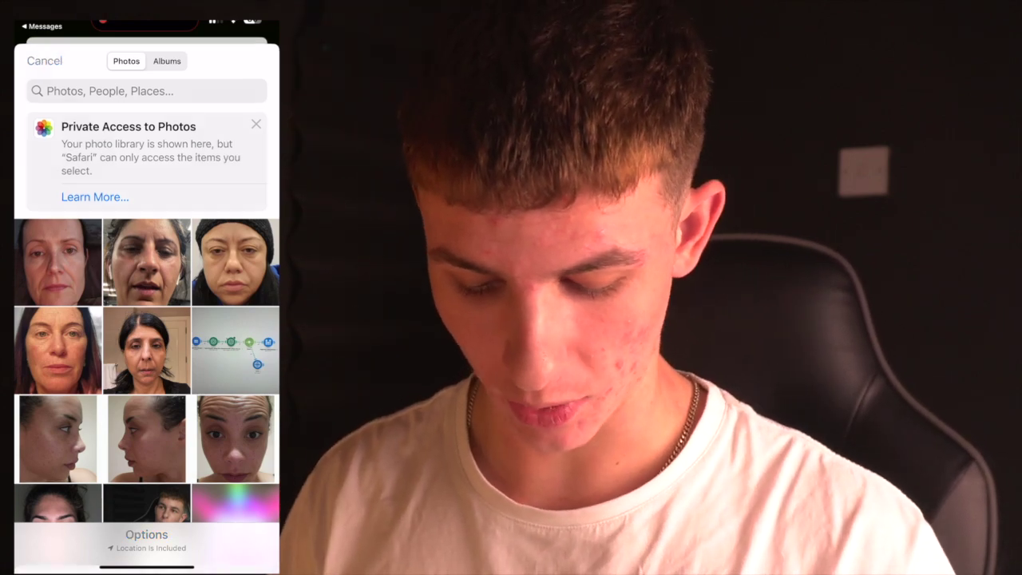
click(252, 59)
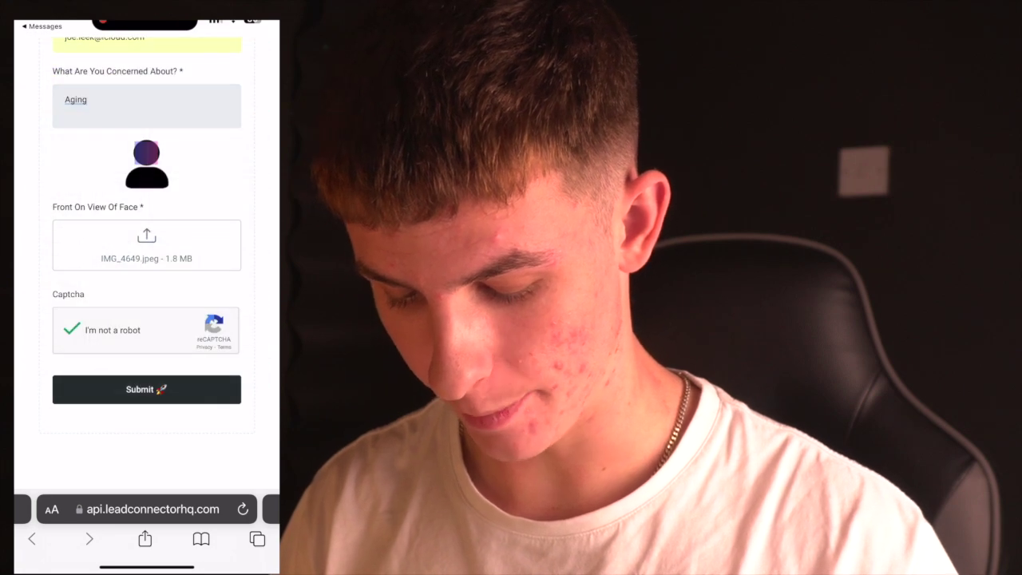
Submit the completed LeadConnector consultation form.
click(146, 389)
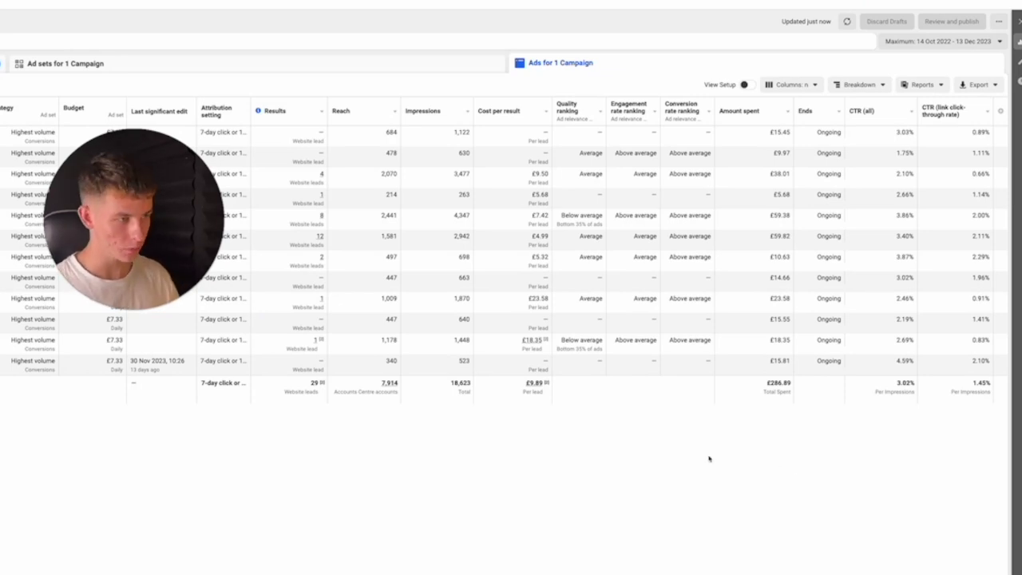
Highlight the £9.89 average cost per lead in the ads totals row, then clear it.
drag(523, 383, 548, 392)
click(574, 445)
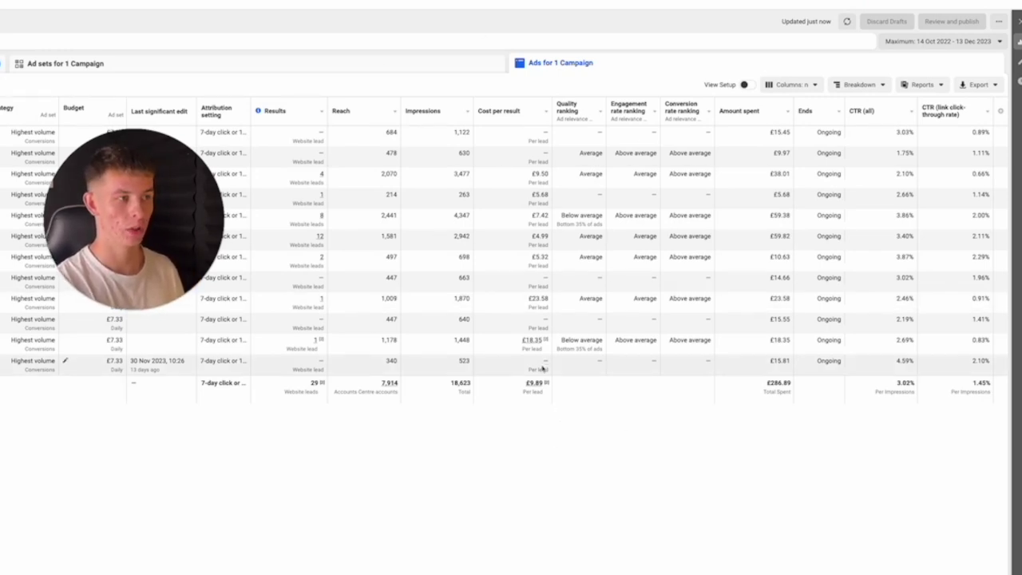
Bring up the info tooltip explaining how the £9.89 cost per result is calculated.
mouse_move(544, 382)
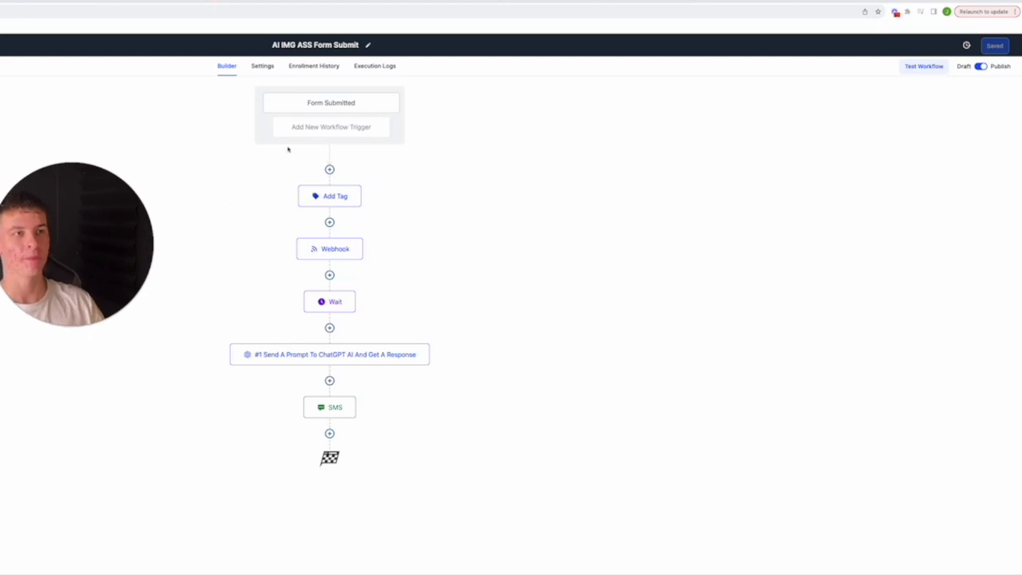
Inspect the Form Submitted trigger, Add Tag and Webhook steps, then switch to the Zapier zap.
click(300, 103)
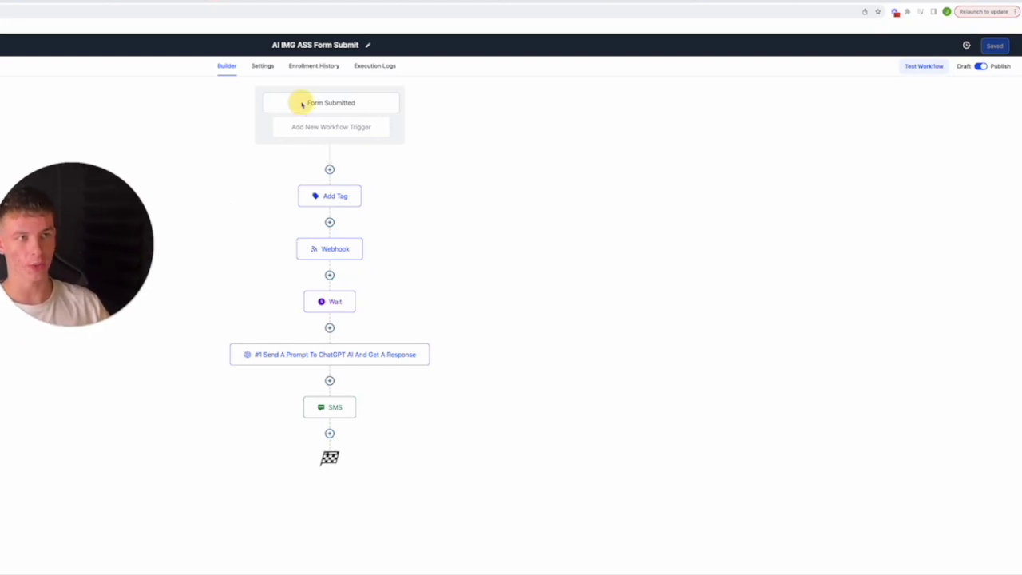
click(380, 108)
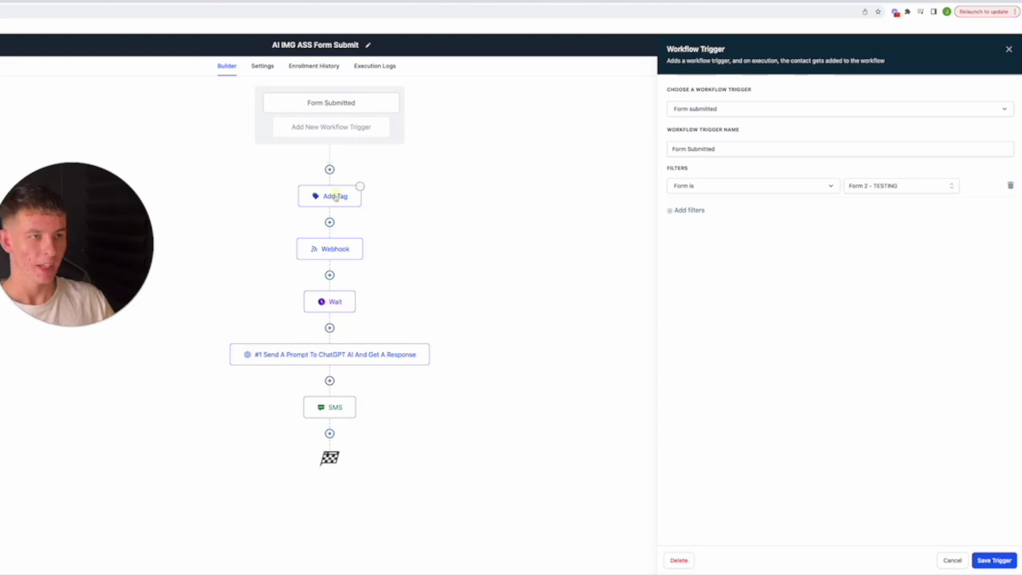
click(335, 197)
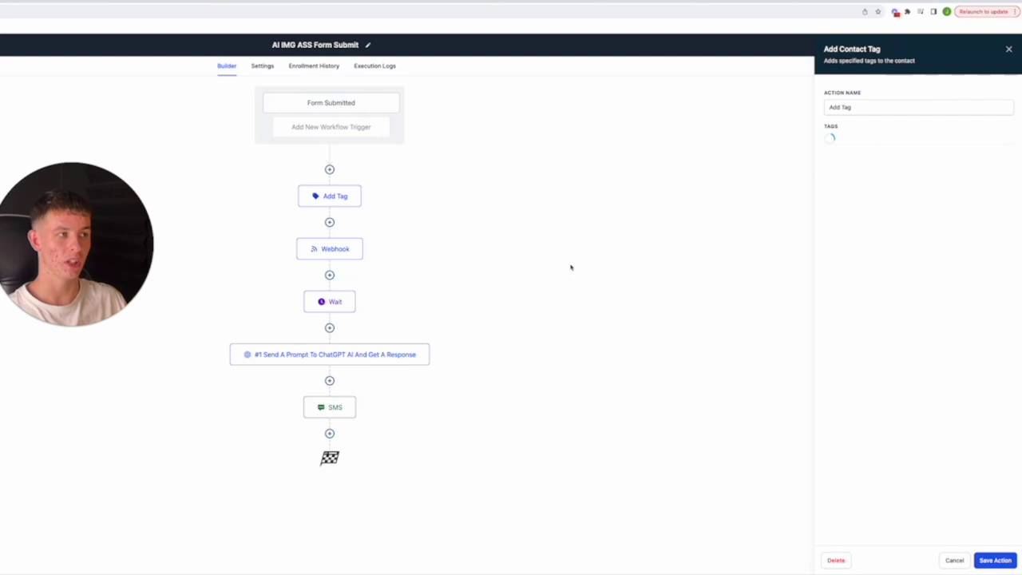
click(351, 256)
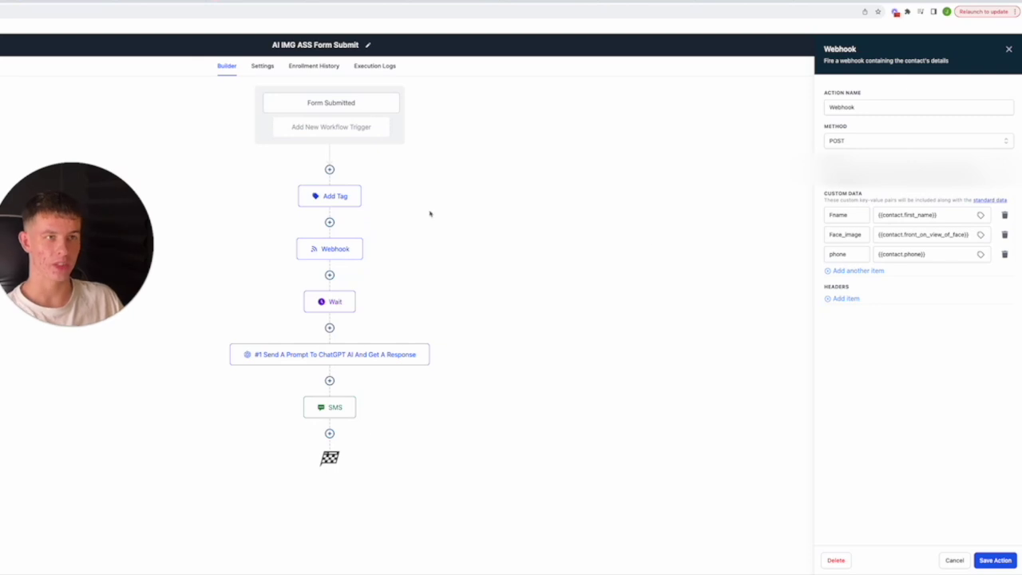
click(244, 4)
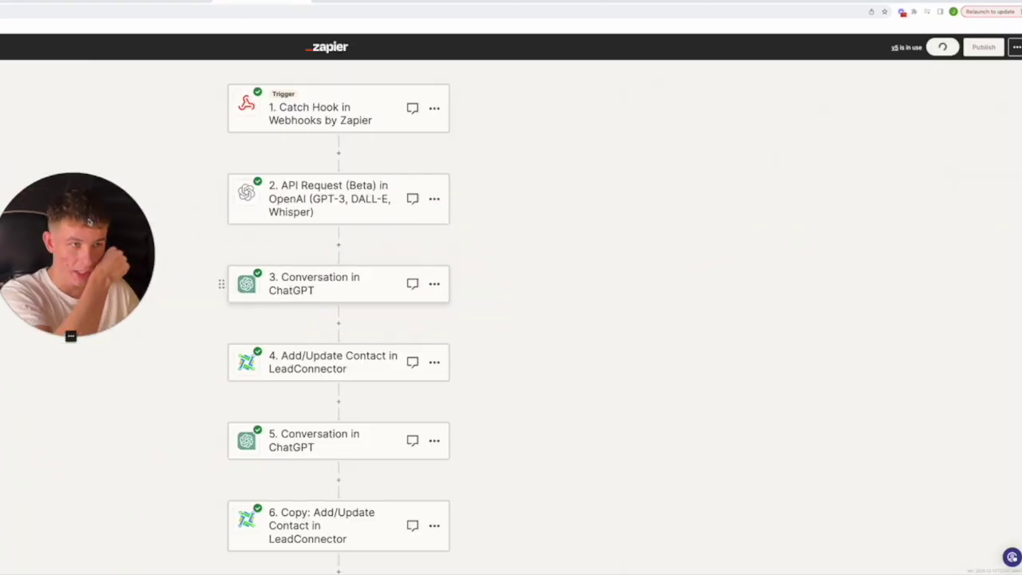
Inspect the Catch Hook trigger's test record with face image links, then open the OpenAI API Request step.
click(347, 121)
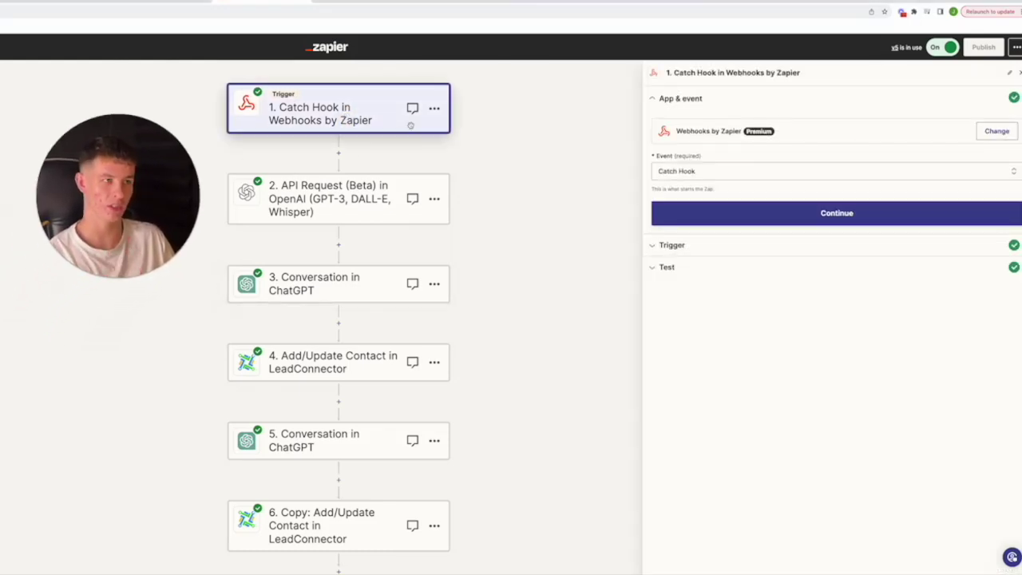
click(675, 243)
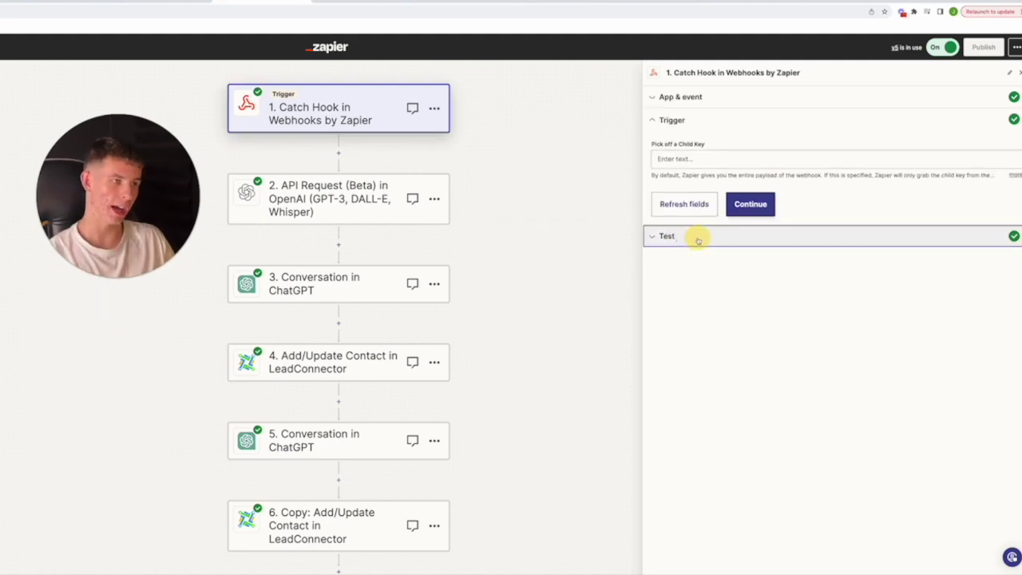
click(697, 238)
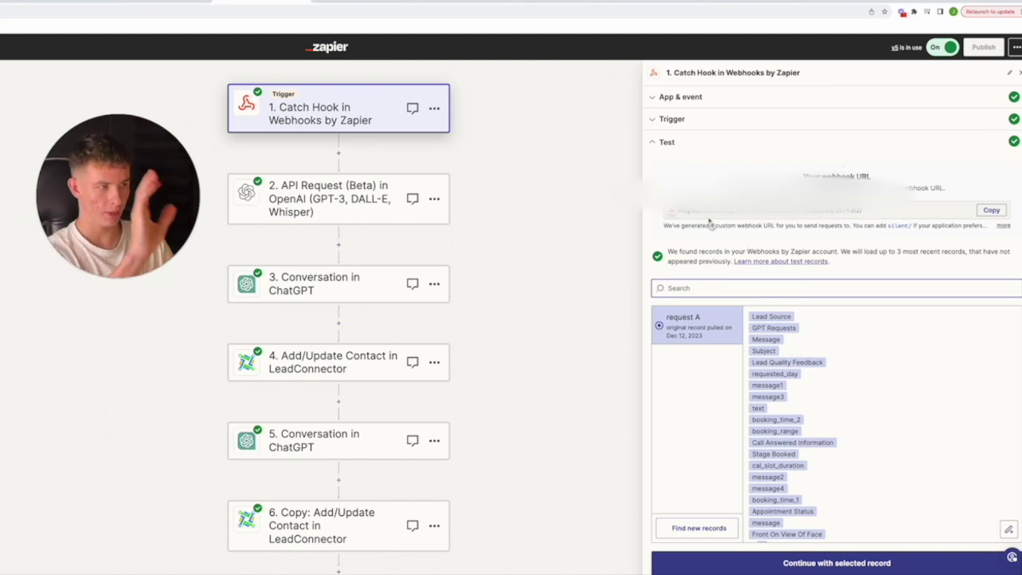
scroll(762, 279, down, 1)
scroll(796, 390, down, 2)
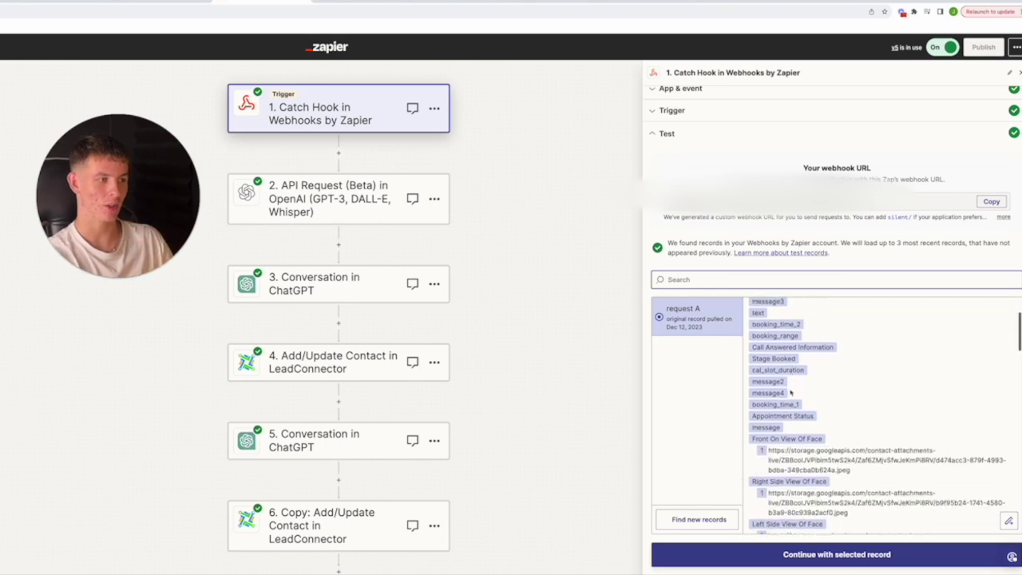
scroll(795, 390, up, 2)
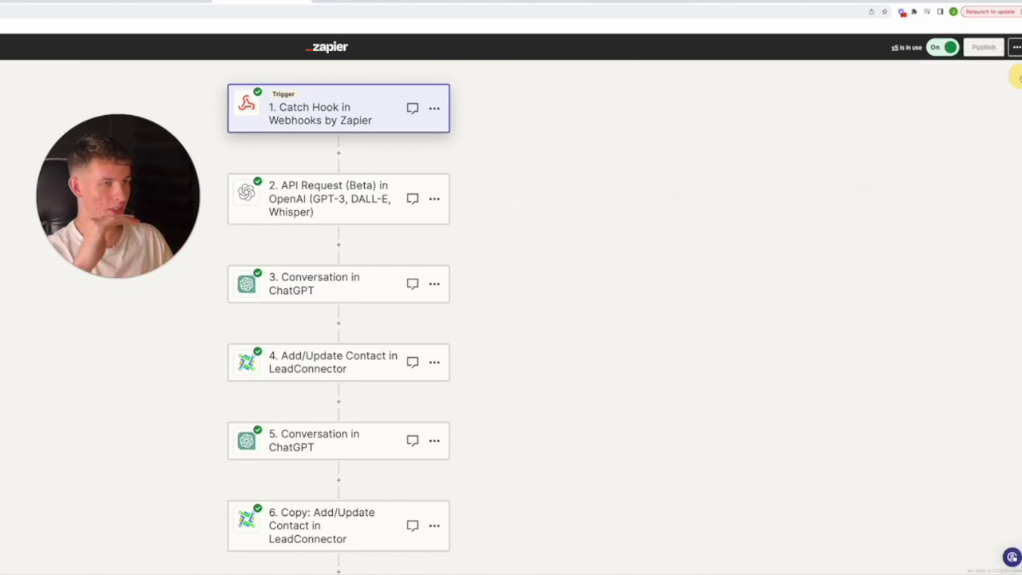
click(338, 204)
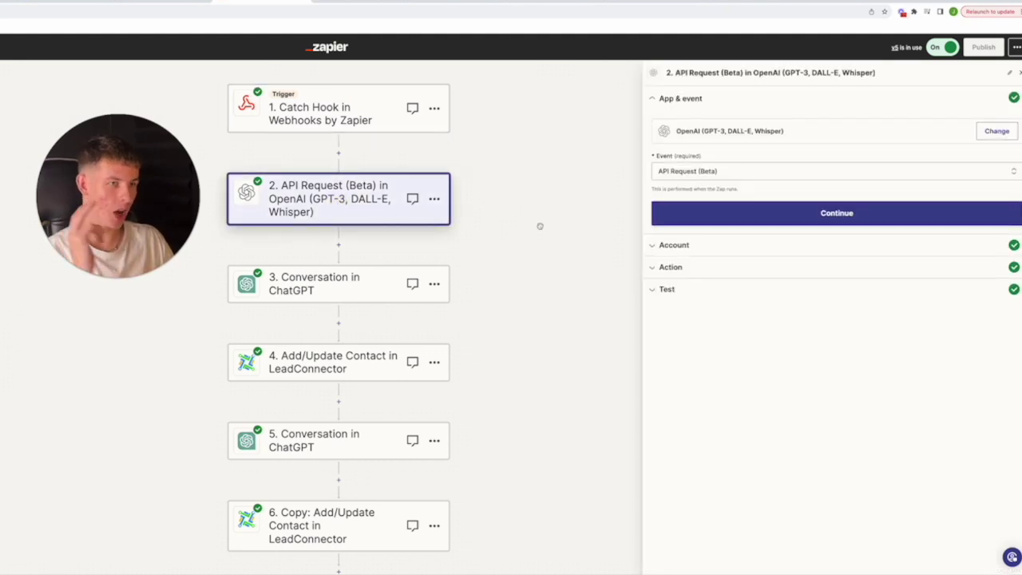
Review the OpenAI step's chat completions URL, Content-Type header, JSON body and test reply, then open step 3.
drag(65, 212, 478, 278)
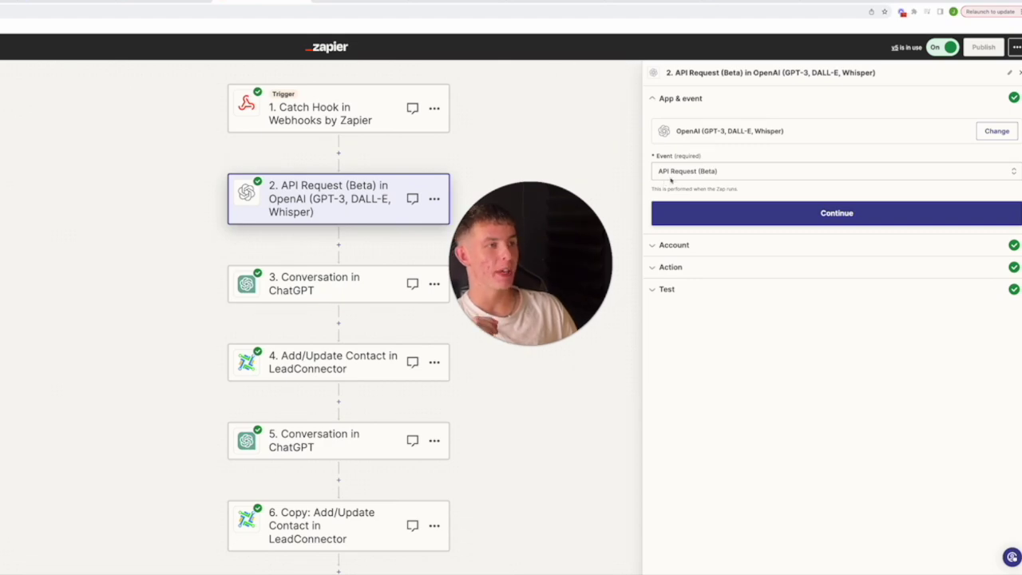
click(675, 245)
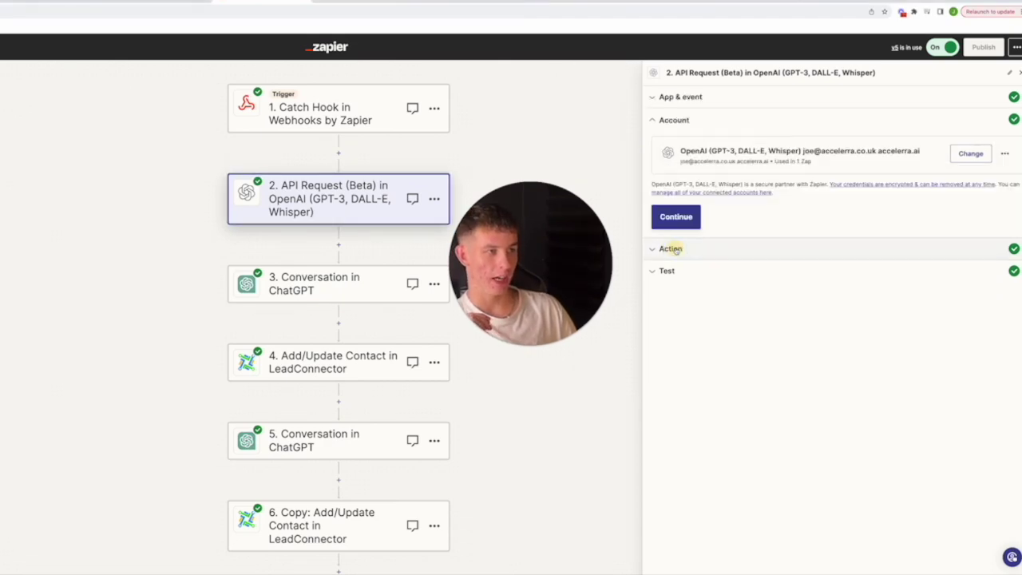
click(673, 247)
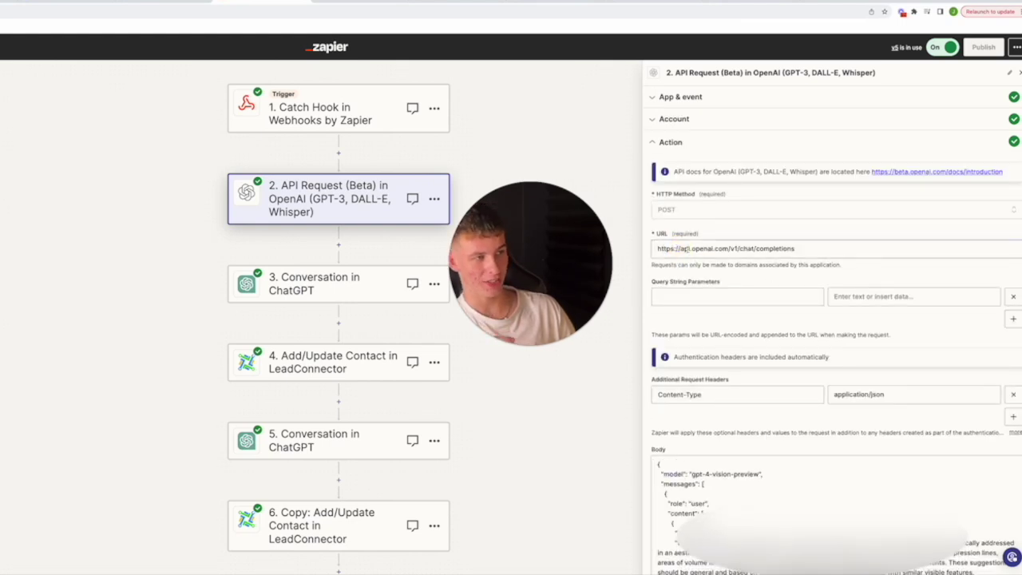
drag(692, 249, 766, 248)
click(783, 234)
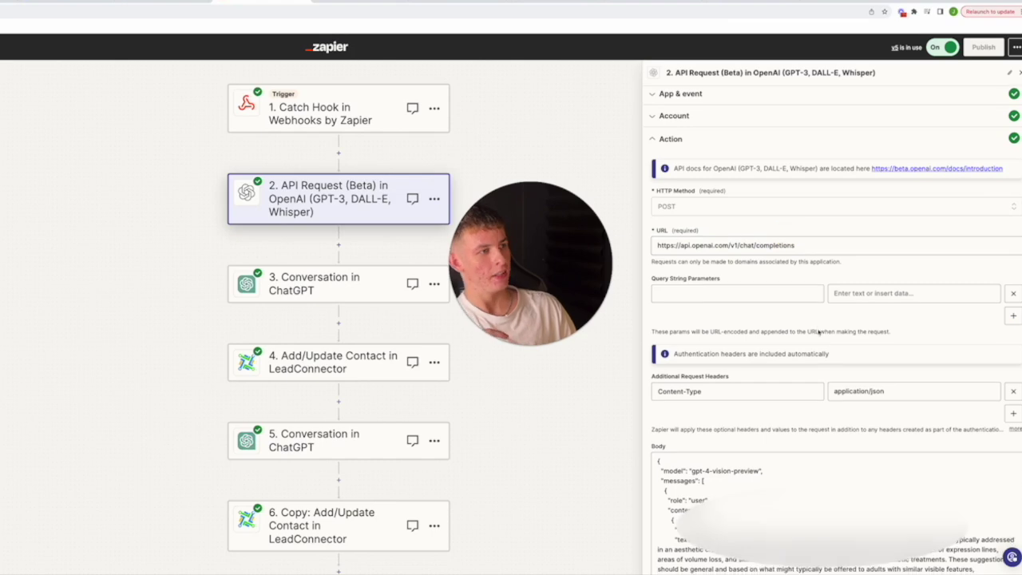
scroll(796, 312, down, 3)
click(743, 274)
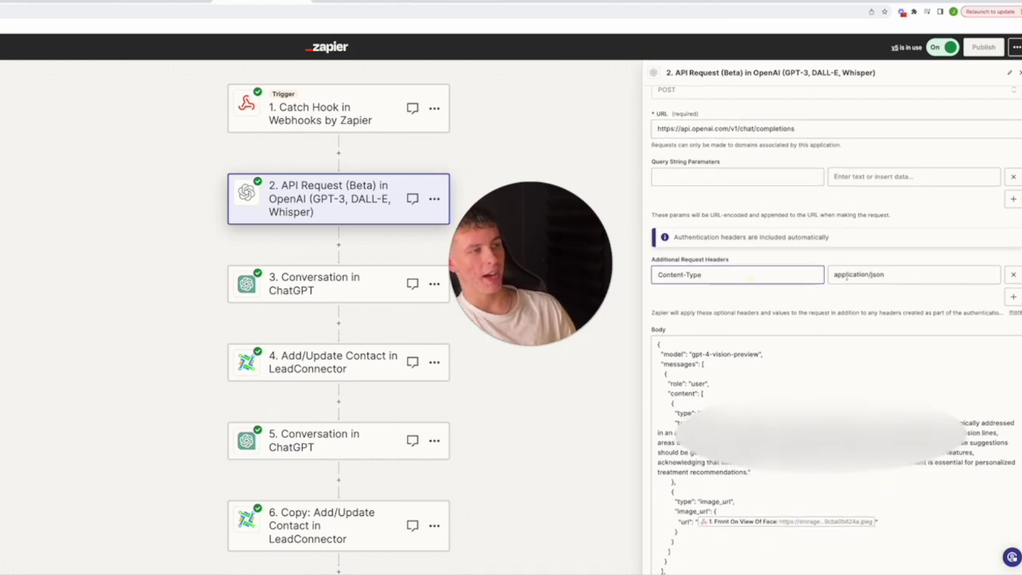
scroll(742, 274, down, 1)
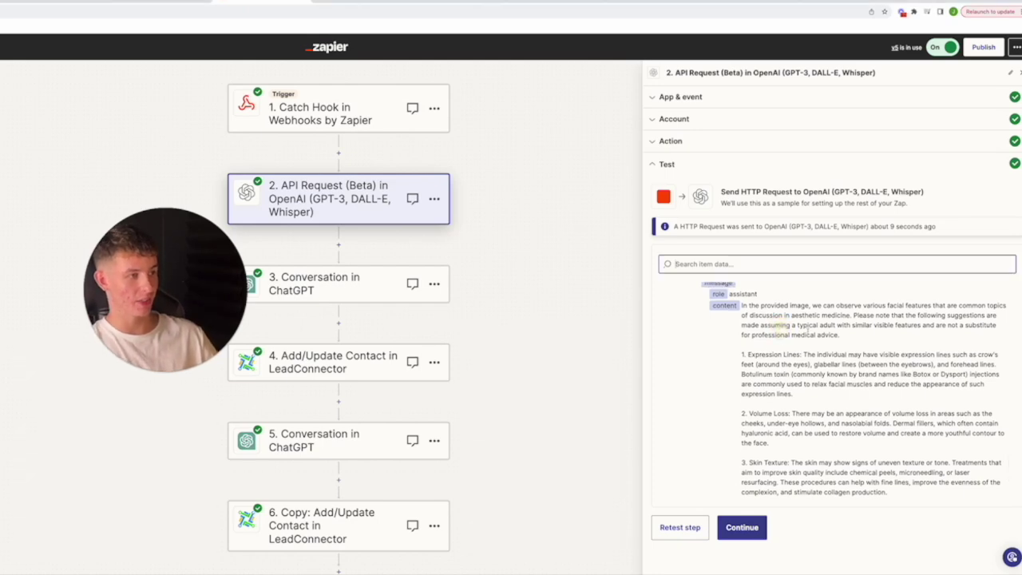
click(363, 296)
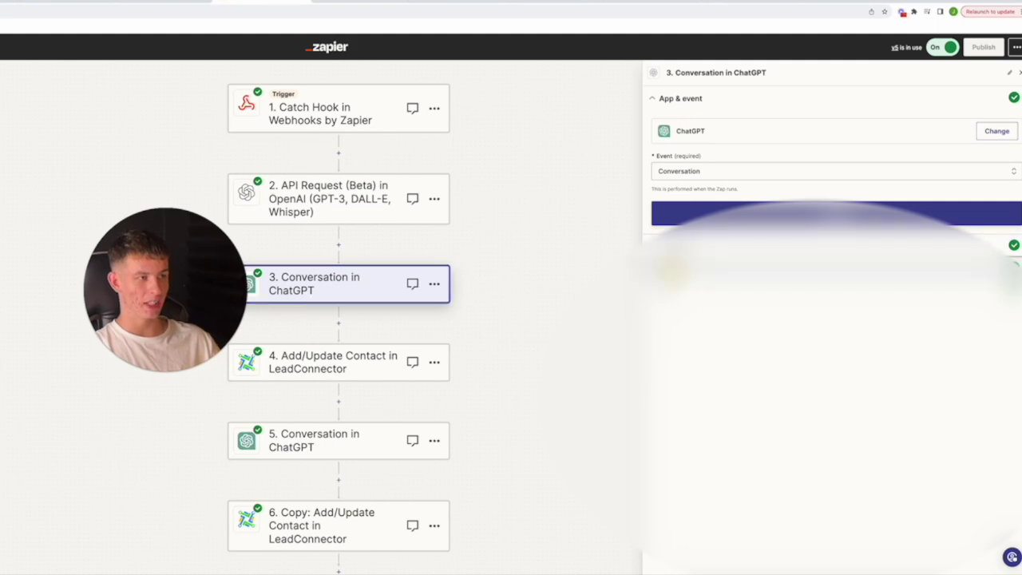
Scroll through step 3's User Name and Assistant Name settings and test reply, then open step 4 Add/Update Contact.
scroll(831, 320, down, 10)
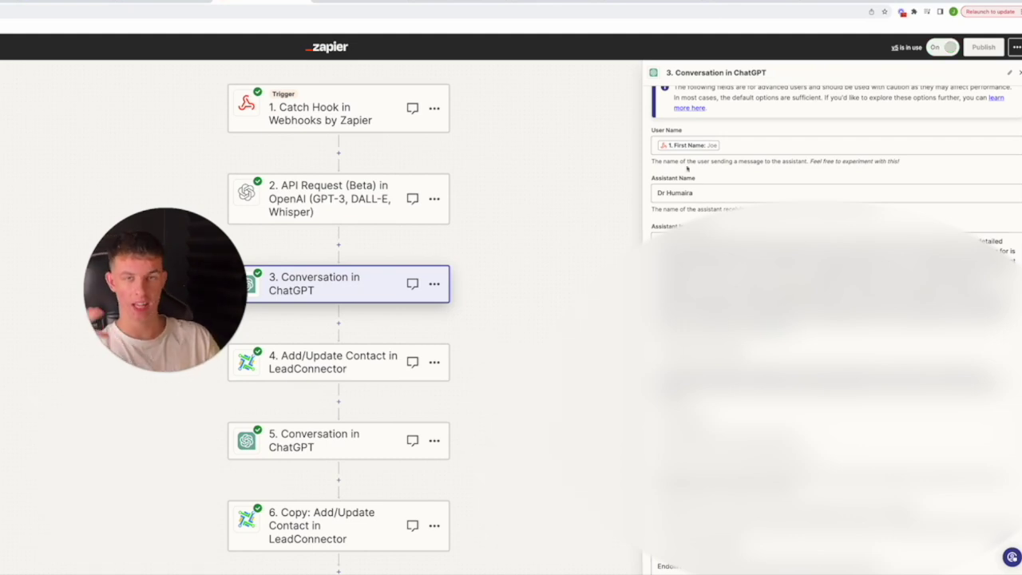
scroll(686, 167, down, 1)
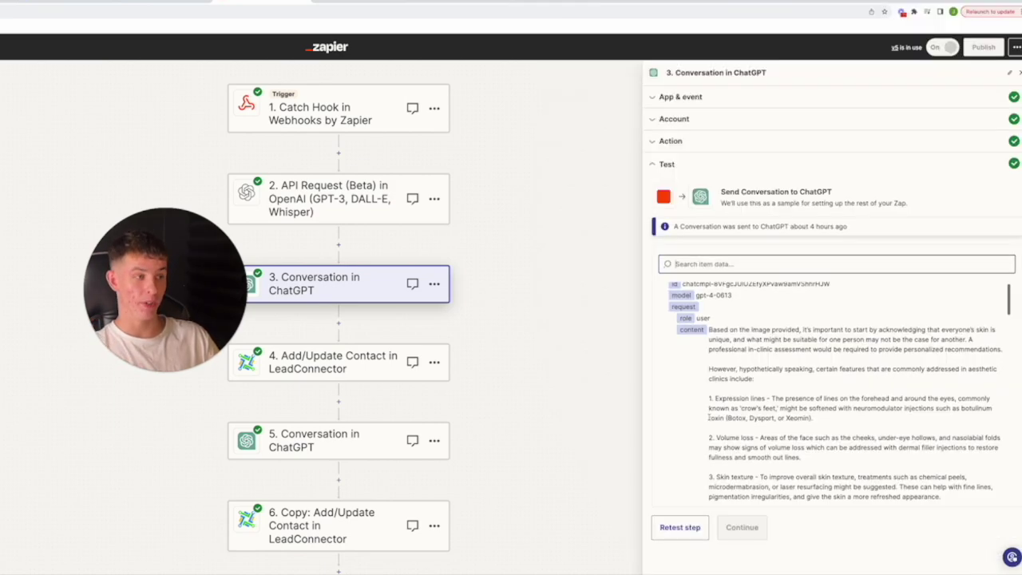
scroll(799, 391, down, 5)
scroll(708, 416, up, 5)
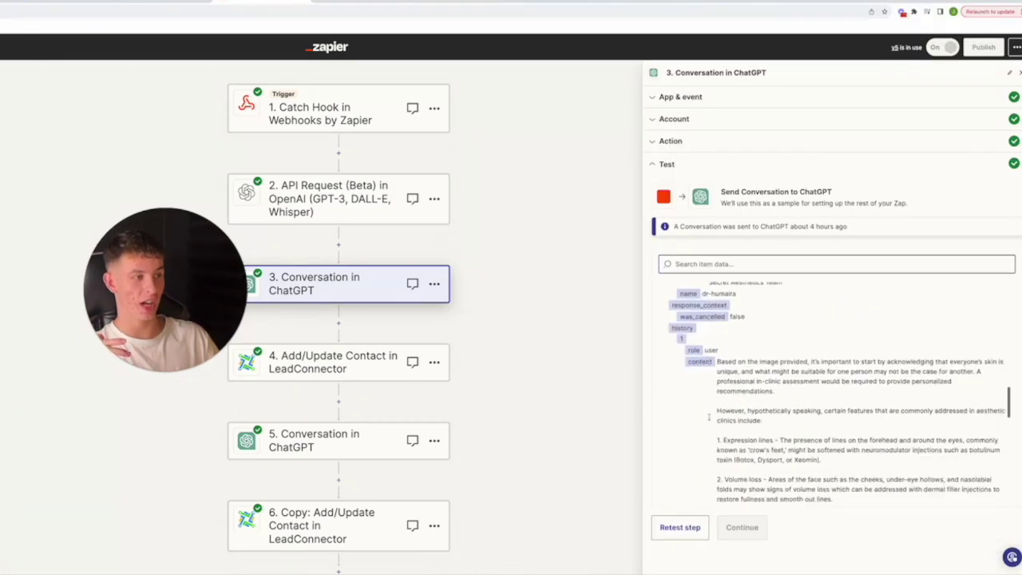
scroll(708, 416, down, 5)
scroll(709, 418, up, 3)
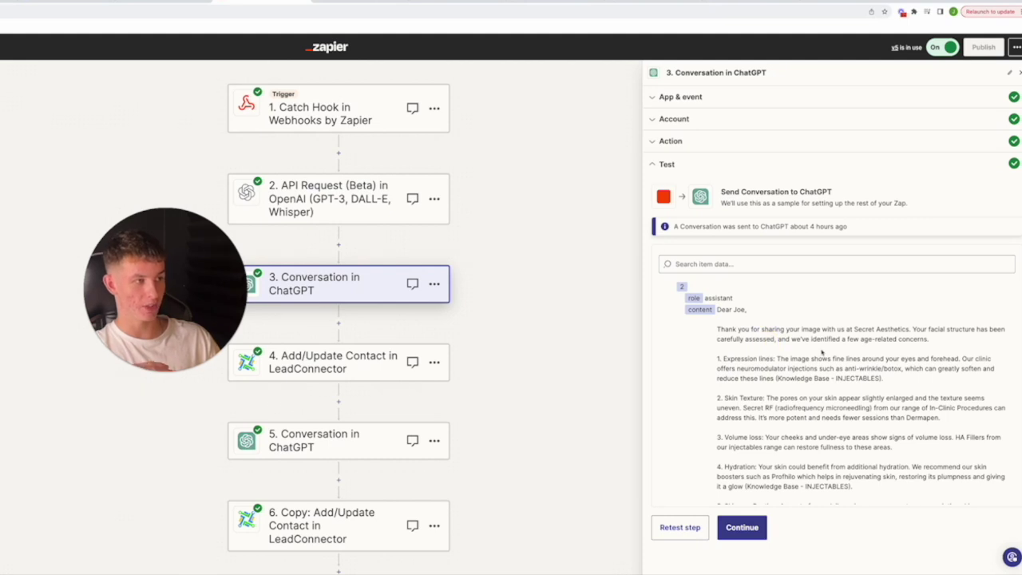
scroll(822, 351, down, 4)
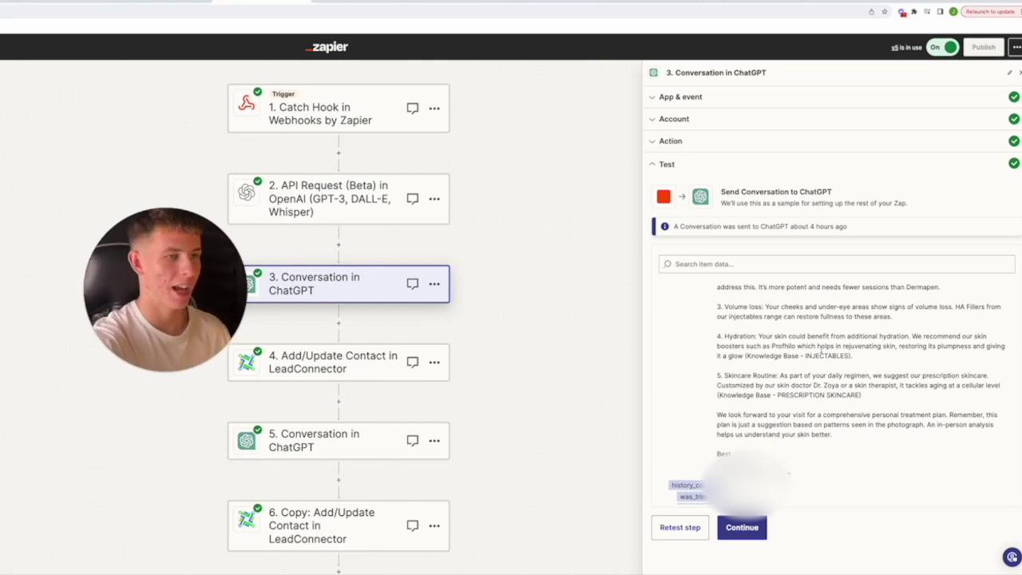
click(370, 362)
Expand step 4's Action section and scroll through its contact field mappings down to message1.
click(691, 268)
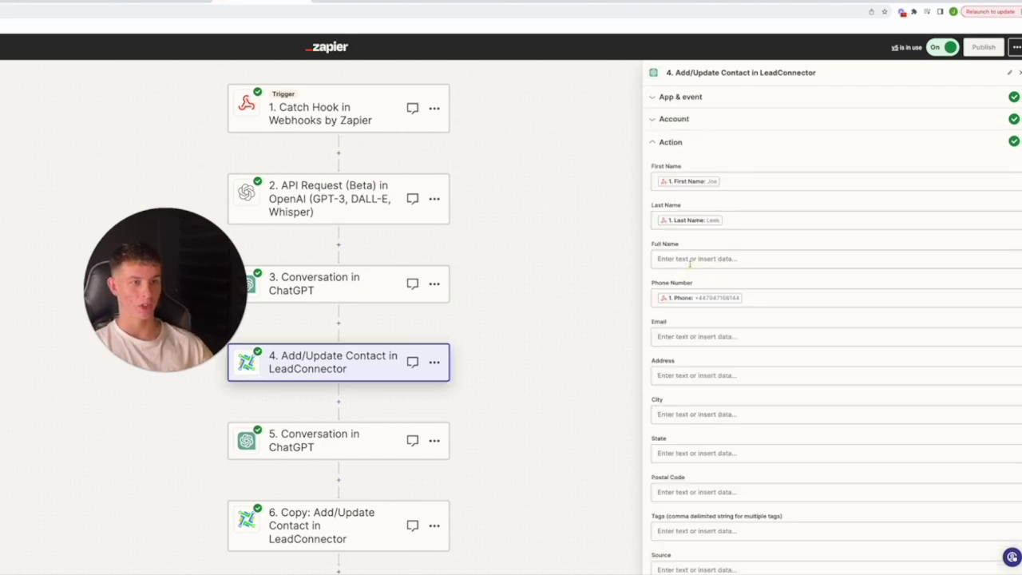
scroll(707, 369, down, 10)
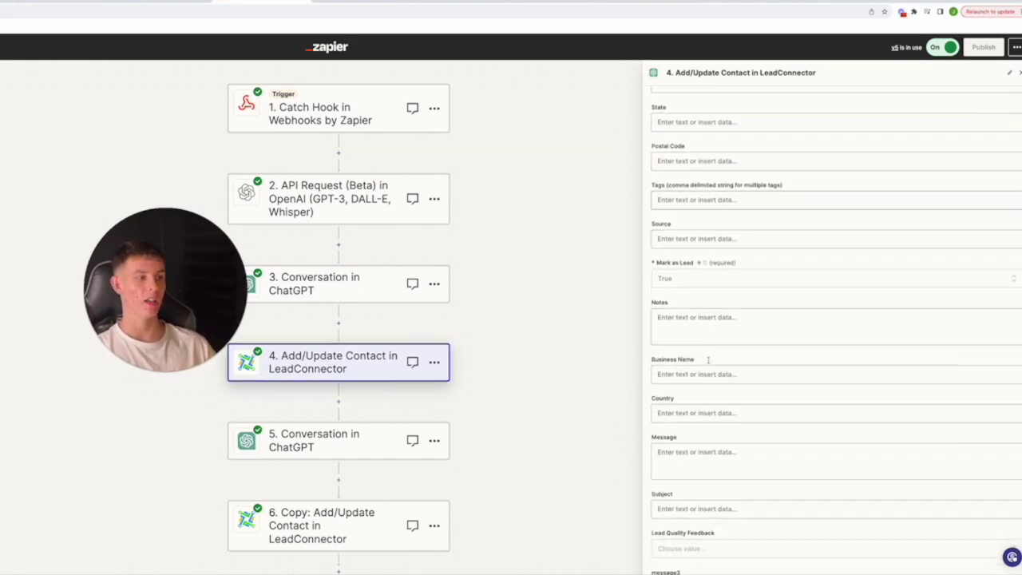
scroll(708, 363, down, 10)
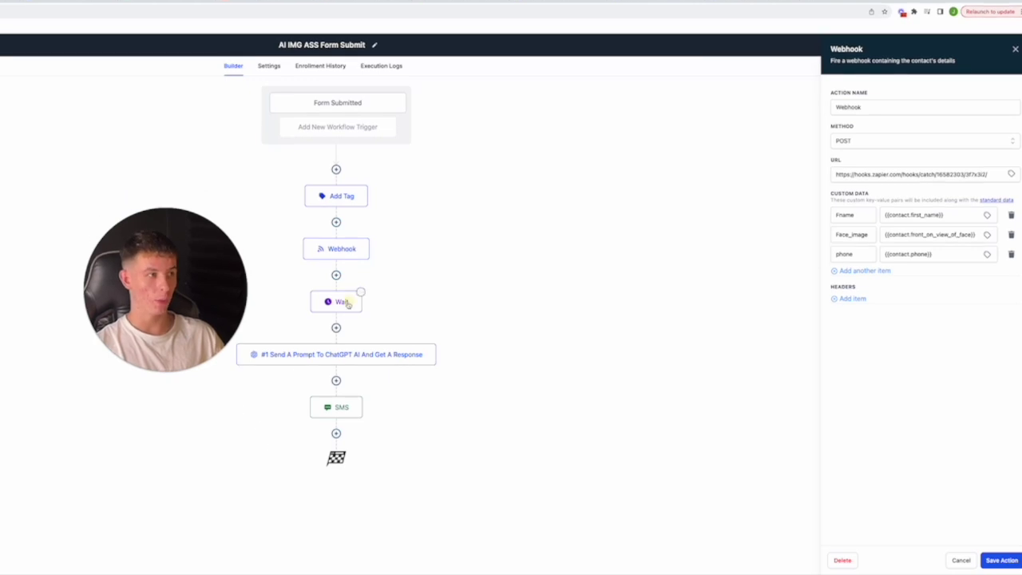
Open the ChatGPT prompt action's settings below the Wait step in the form-submit workflow.
click(349, 323)
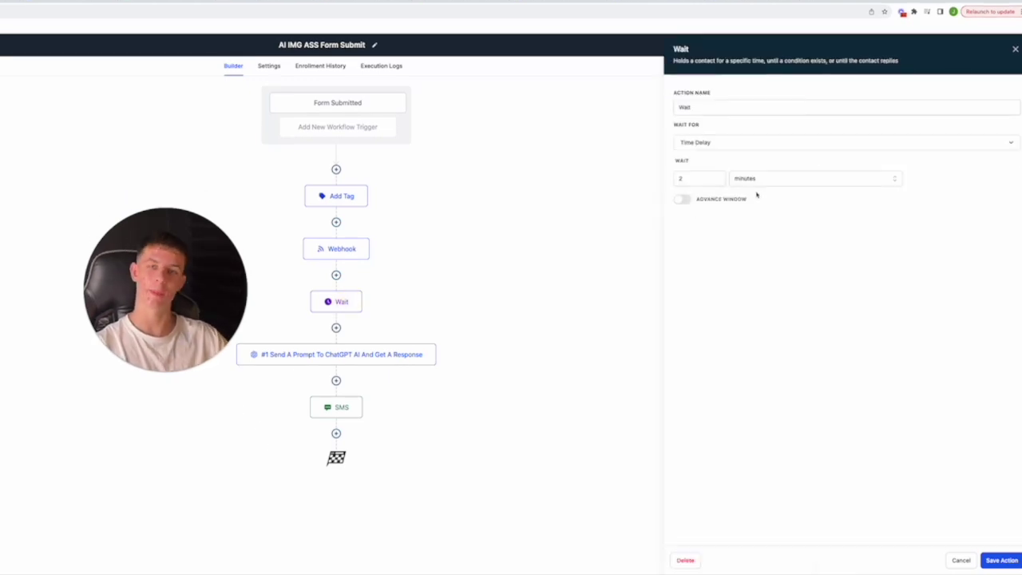
click(295, 359)
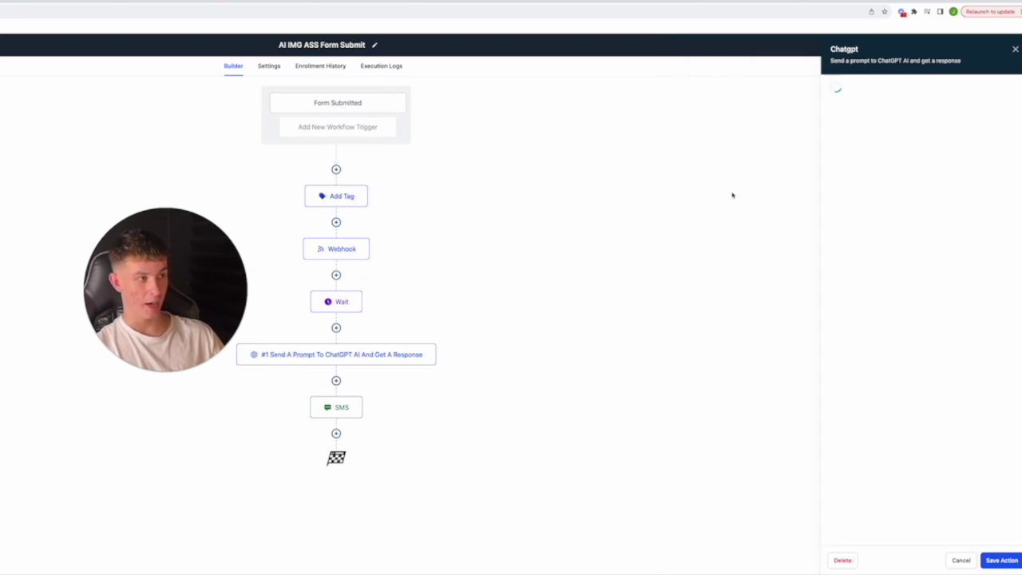
click(385, 354)
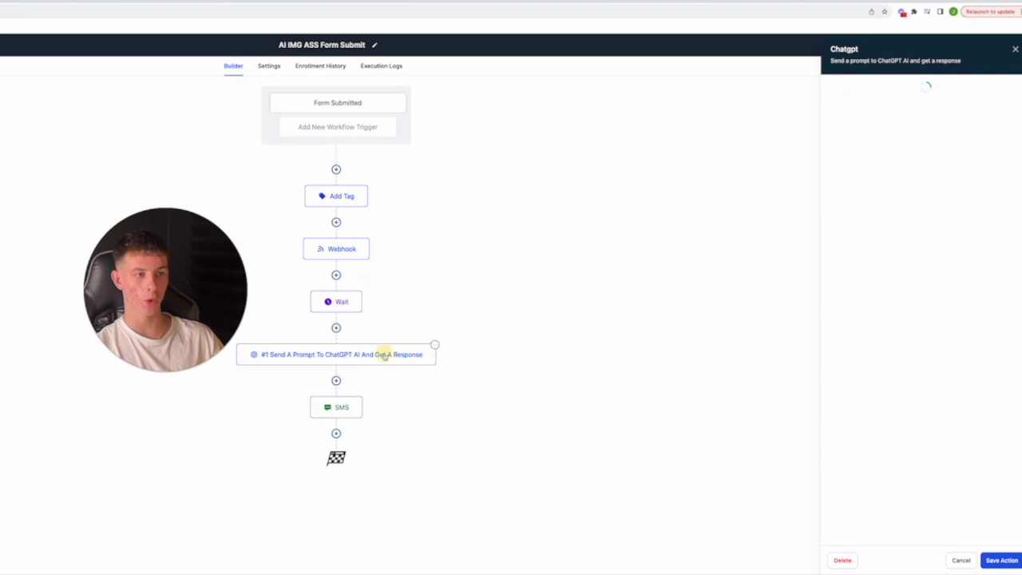
click(349, 303)
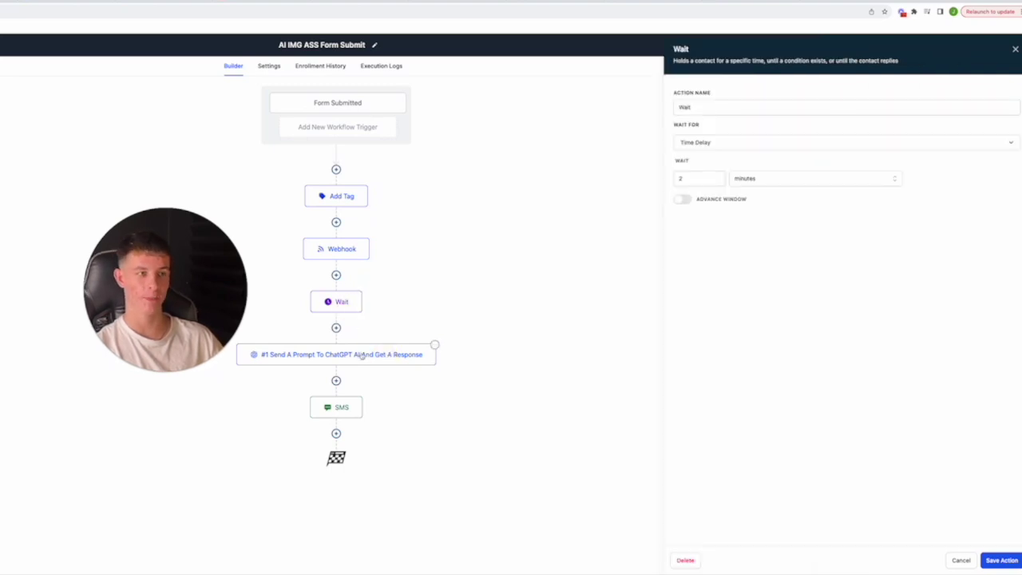
click(361, 354)
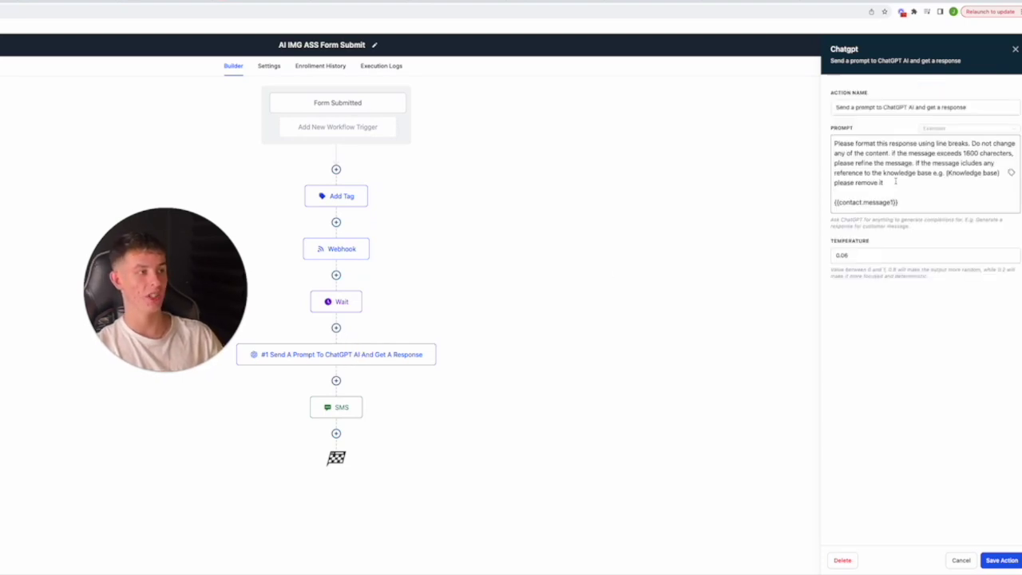
Highlight the prompt's knowledge-base removal instruction and {{contact.message1}} field, then open the SMS step.
drag(888, 143, 1007, 154)
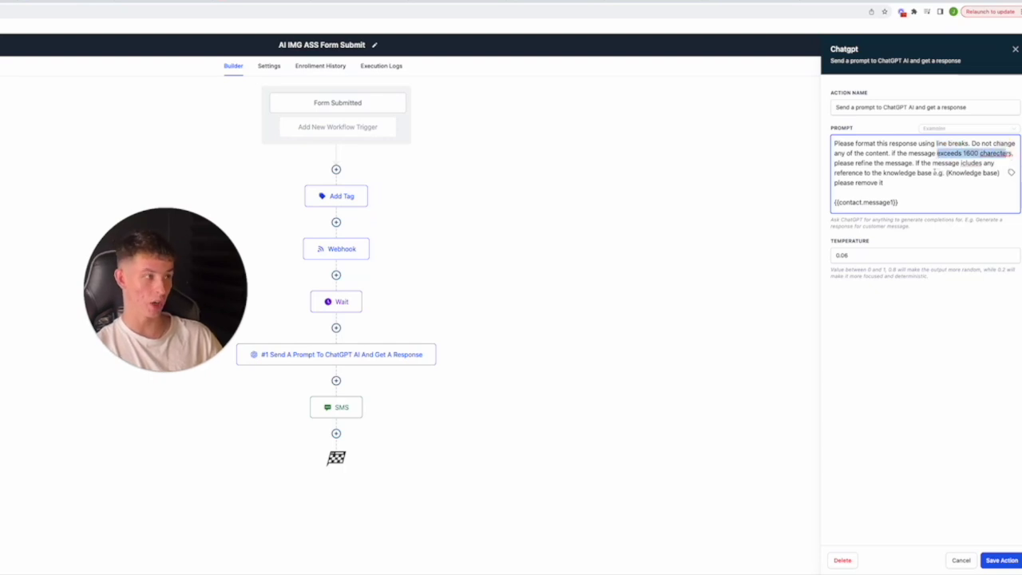
drag(932, 172, 940, 184)
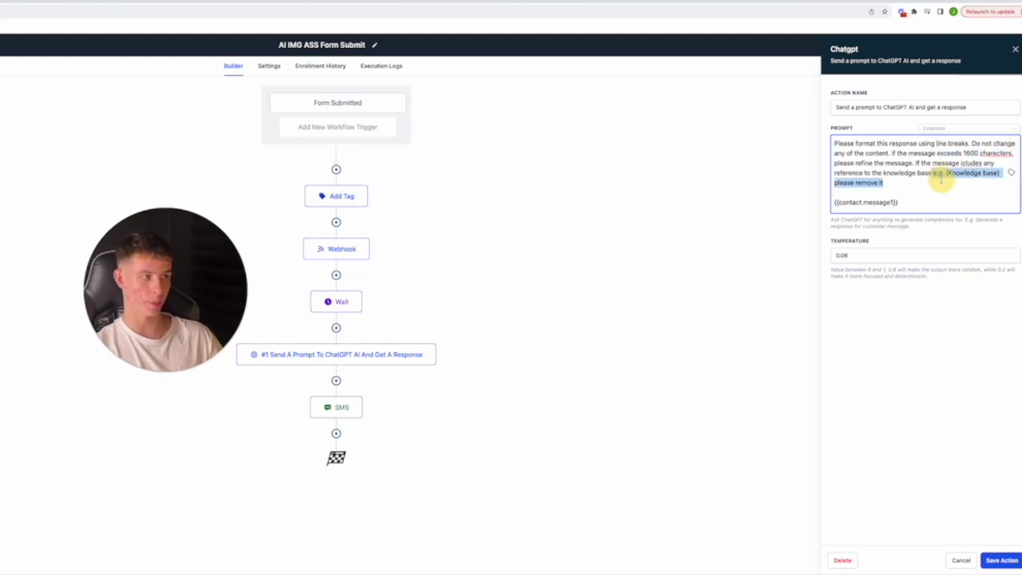
click(937, 179)
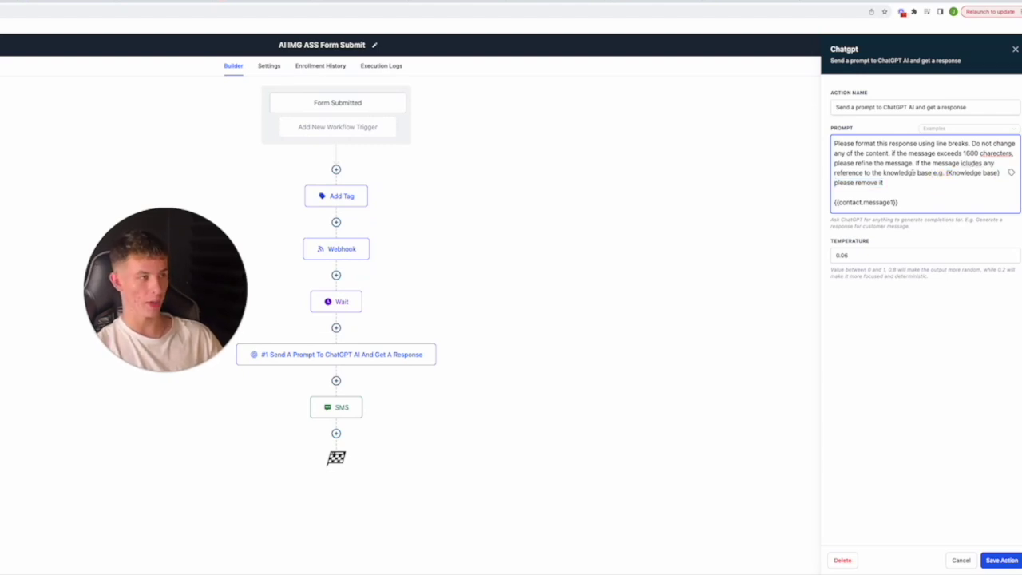
drag(899, 202, 827, 200)
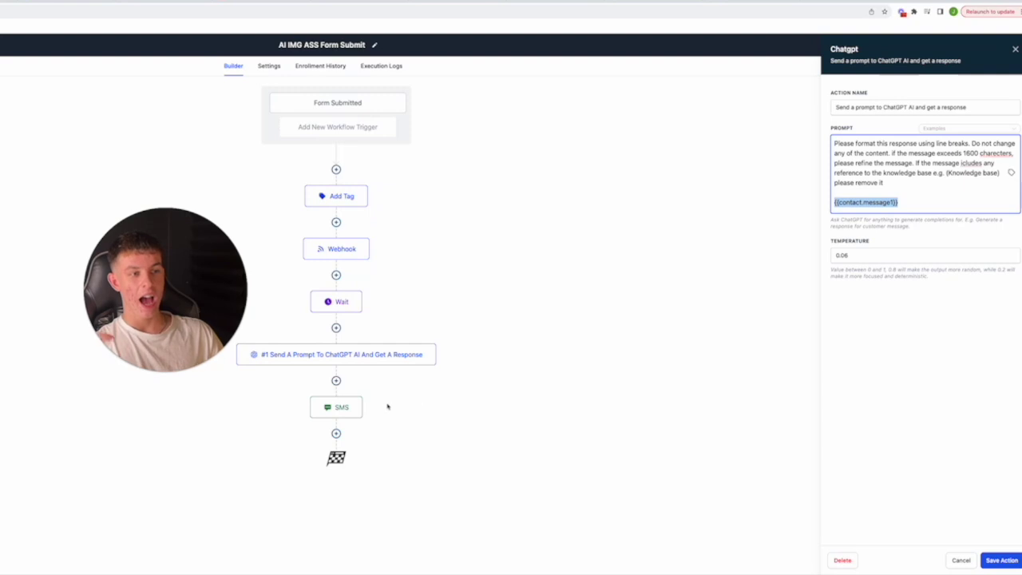
click(358, 406)
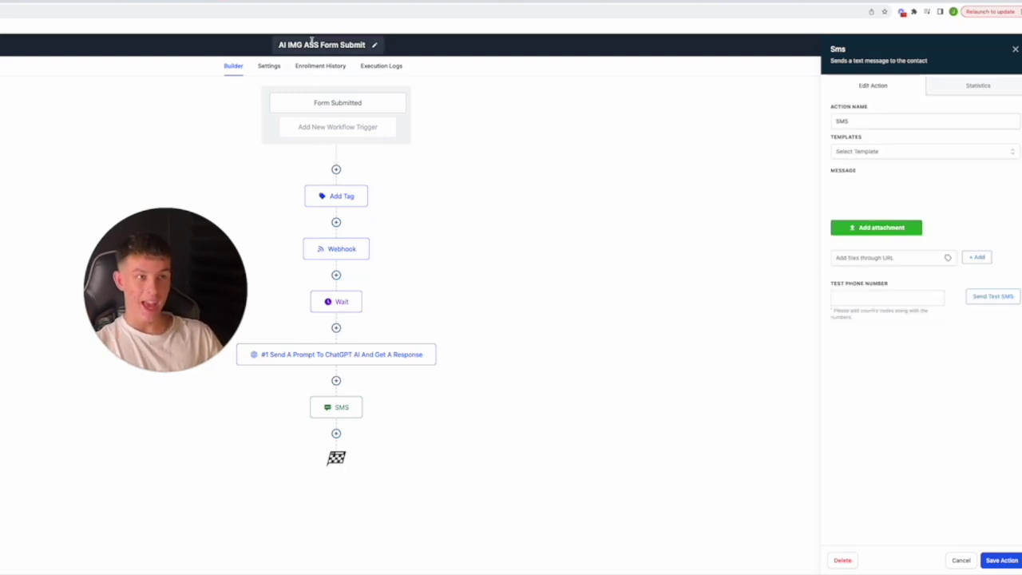
Back in Zapier, open step 5, Conversation in ChatGPT, and expand its message and model settings.
click(270, 2)
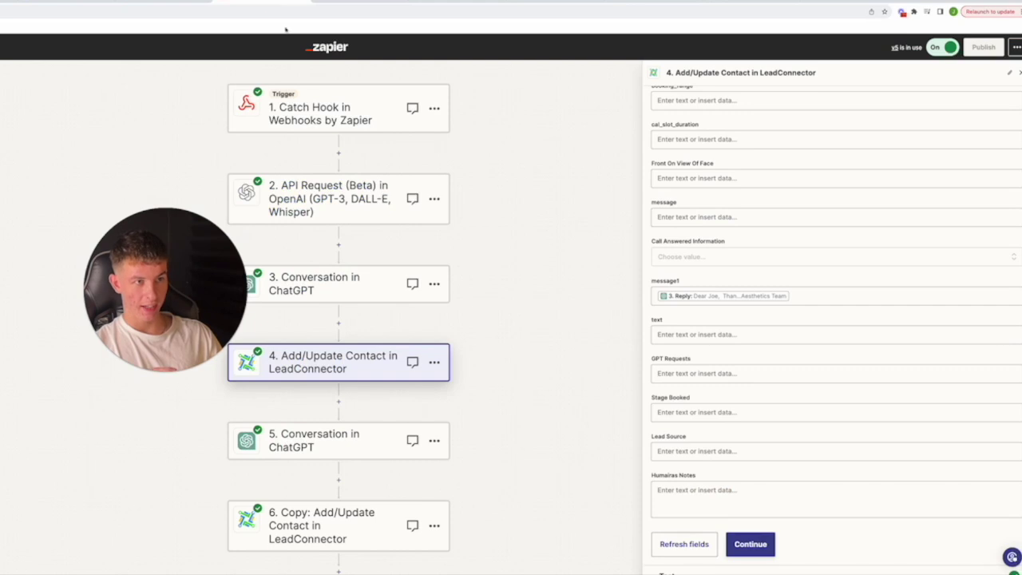
scroll(340, 330, down, 1)
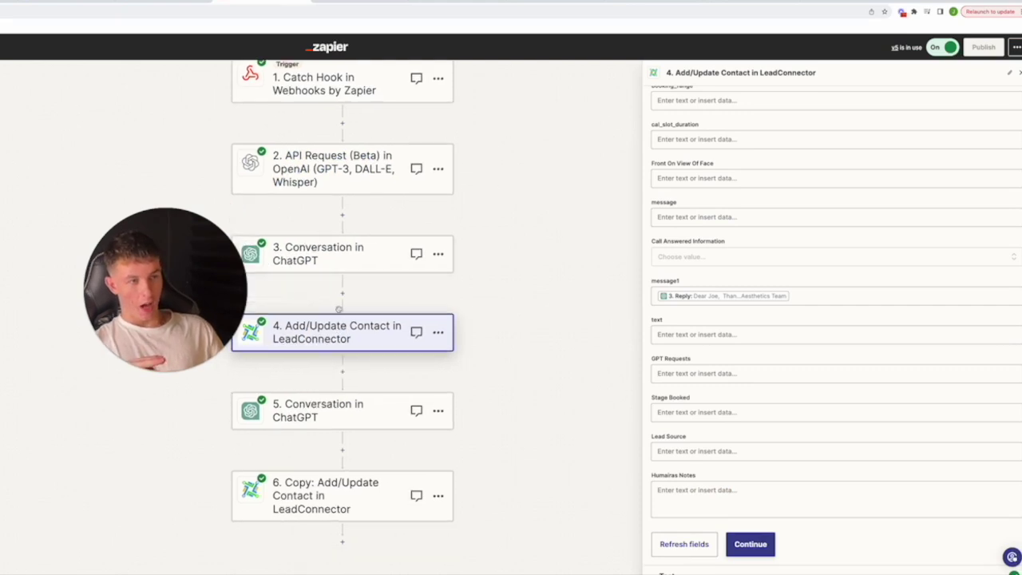
click(325, 416)
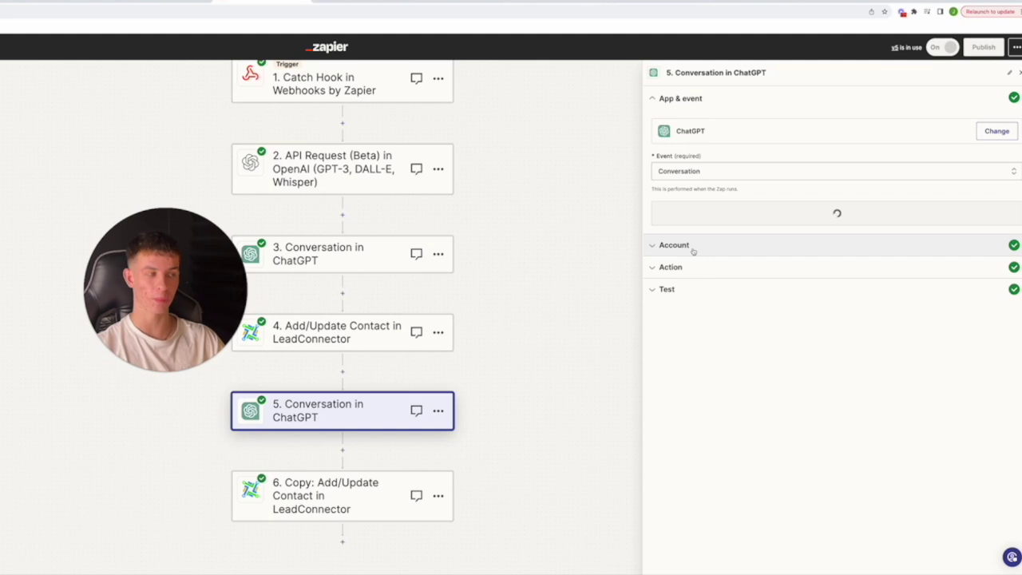
click(693, 250)
click(693, 250)
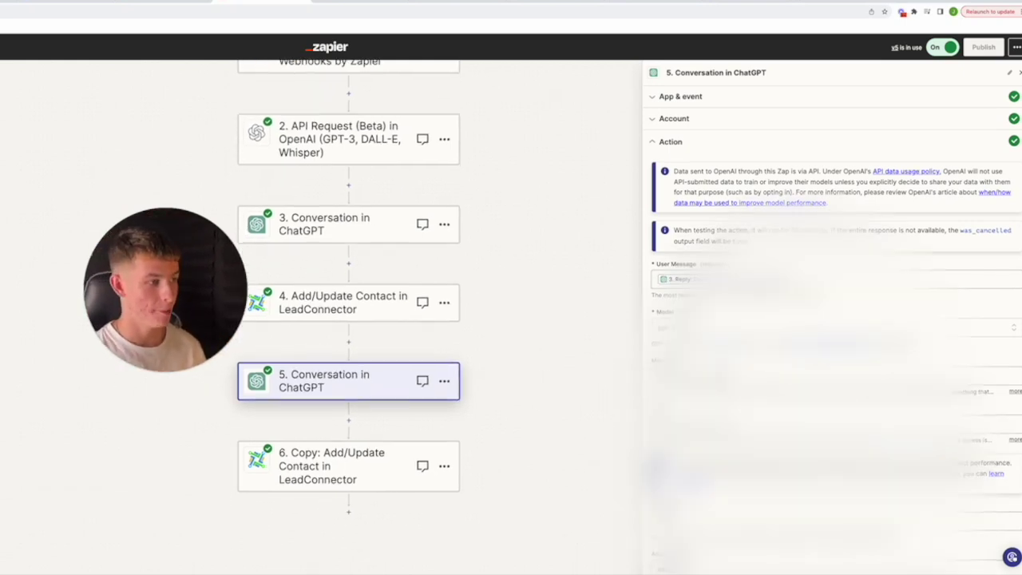
Review the ChatGPT settings, then open step 6, Copy: Add/Update Contact in LeadConnector.
scroll(830, 335, down, 10)
scroll(718, 366, up, 5)
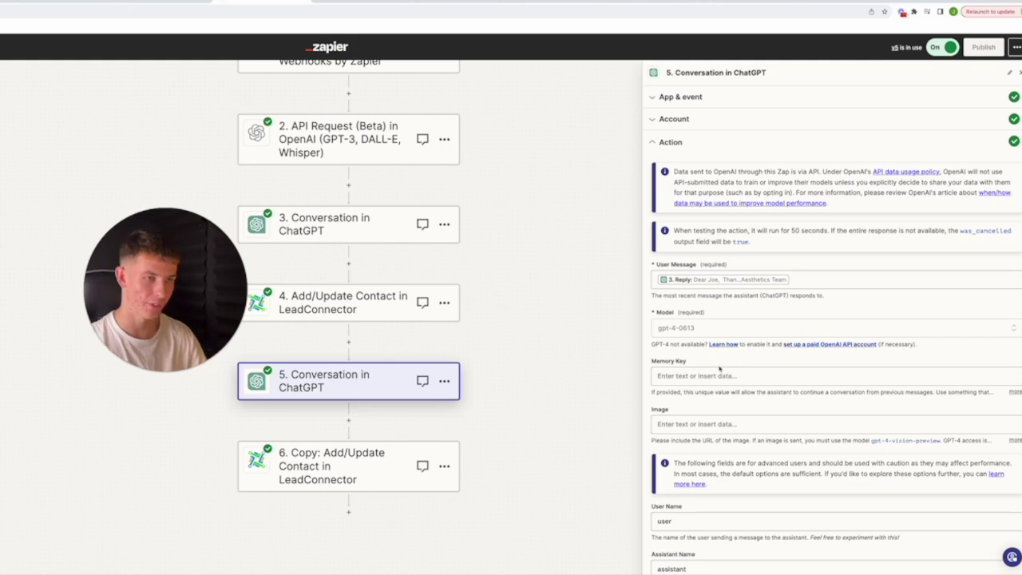
scroll(718, 369, down, 3)
scroll(743, 341, up, 3)
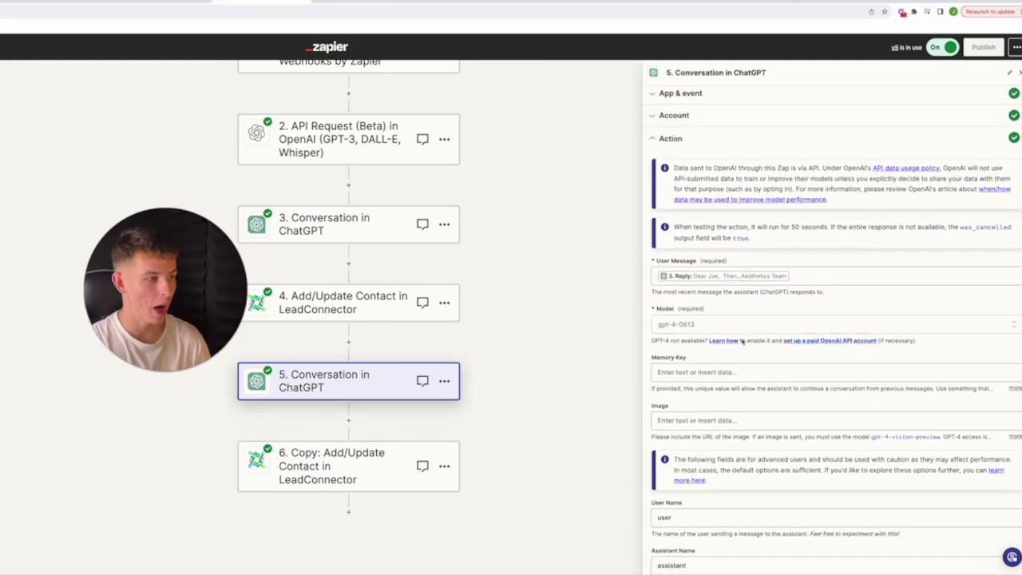
scroll(743, 341, down, 1)
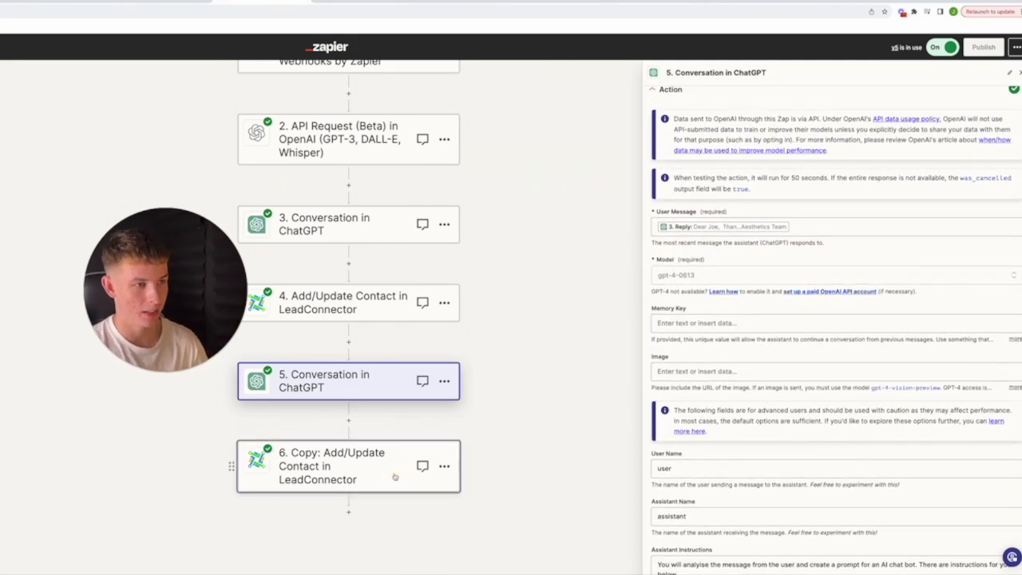
click(393, 473)
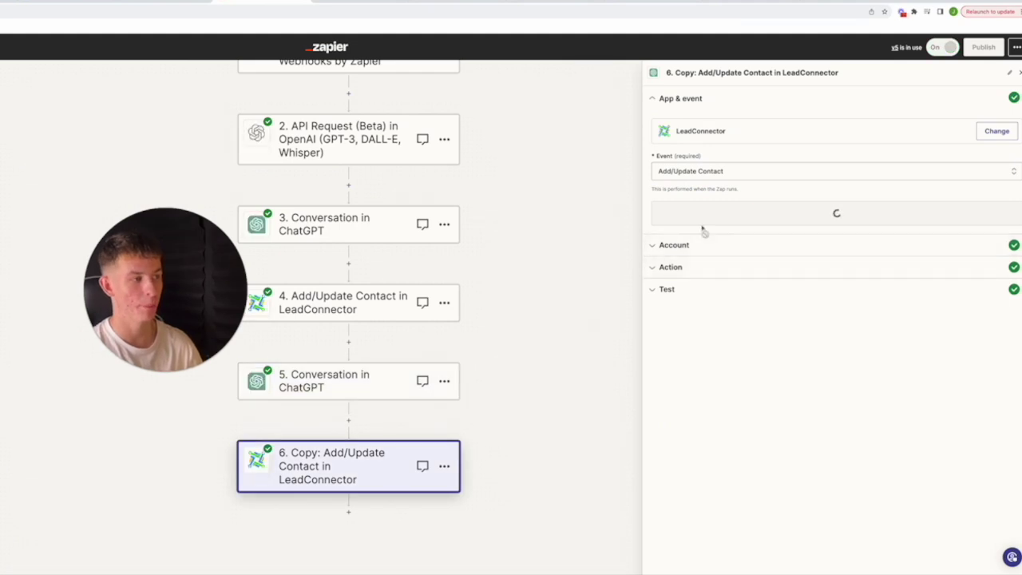
Expand step 6's Action section to view its contact field mappings.
click(679, 268)
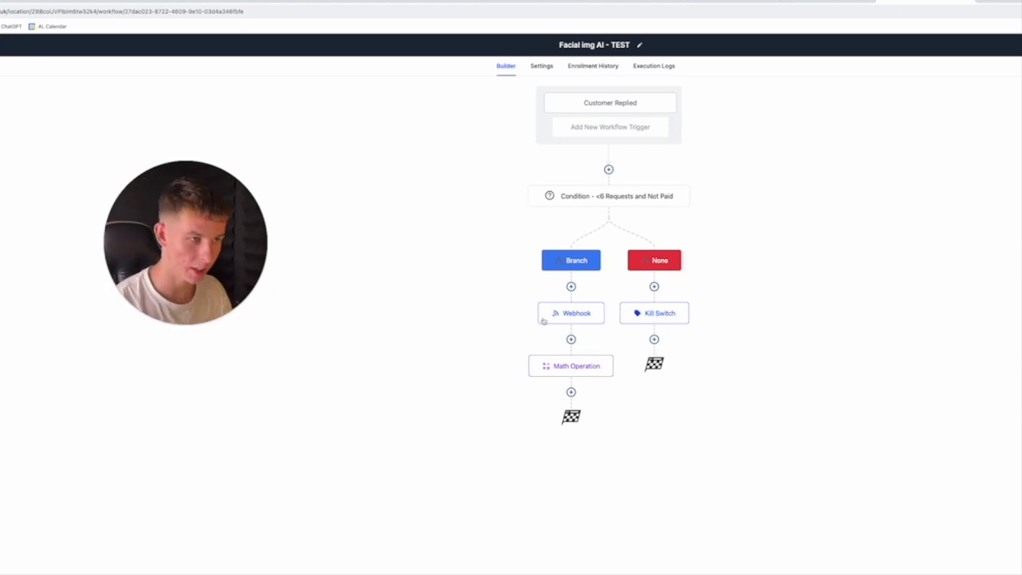
Open the Webhook step (prompt {{contact.message2}}, gpt-4) and browse Contact > Custom Fields in the value picker.
click(547, 318)
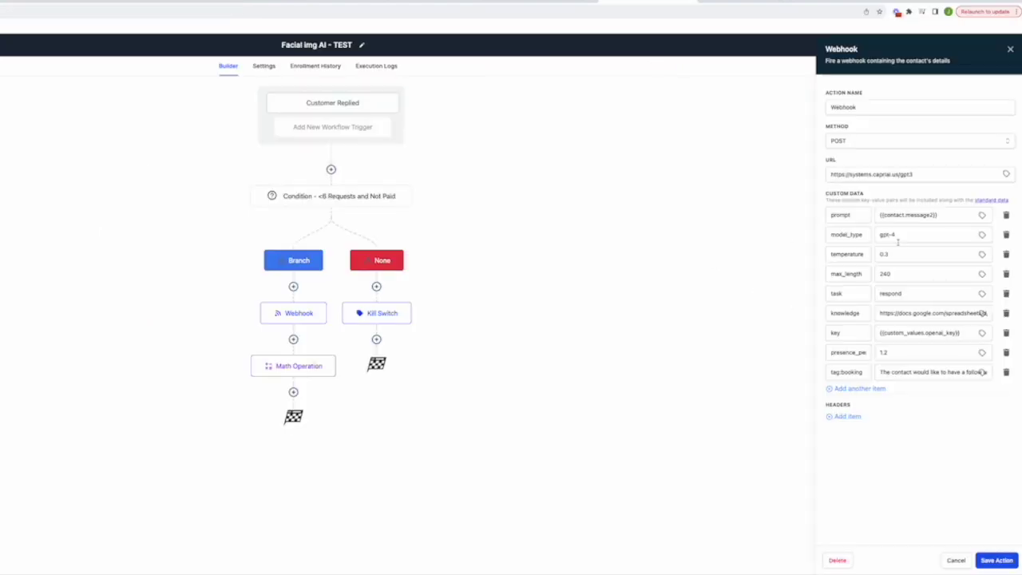
click(983, 216)
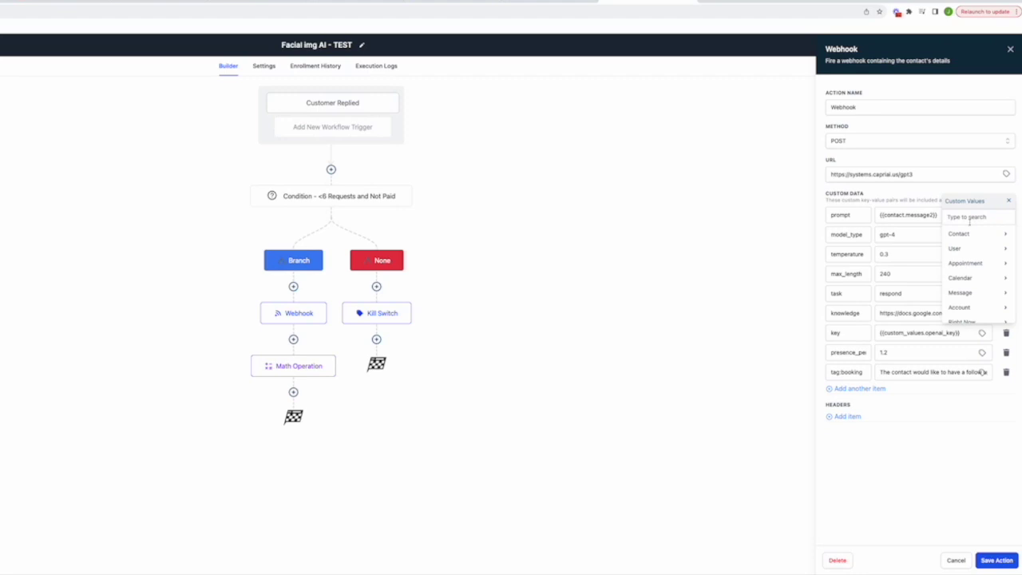
click(967, 235)
scroll(966, 271, down, 5)
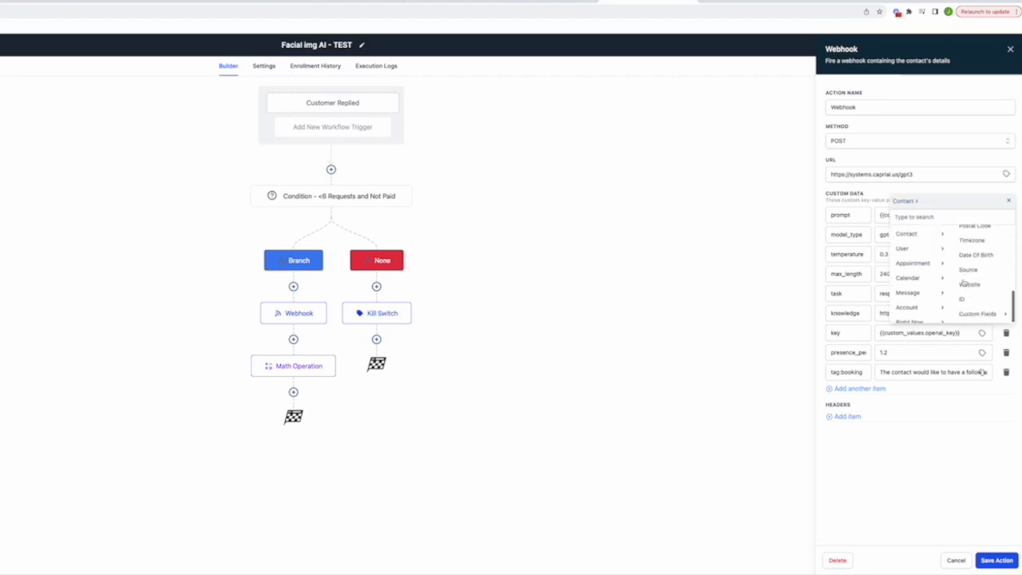
click(976, 313)
scroll(972, 287, down, 8)
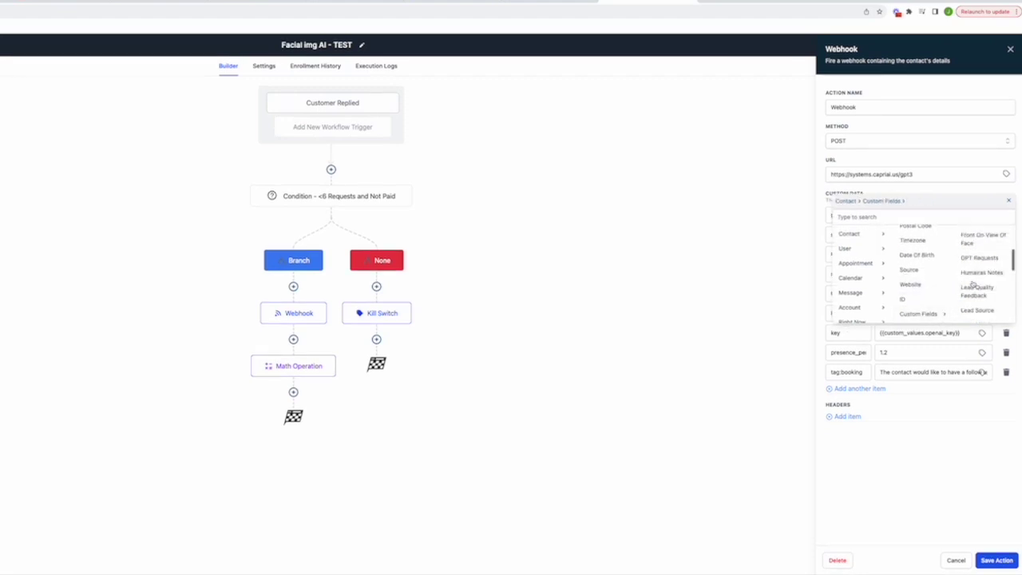
scroll(973, 284, up, 4)
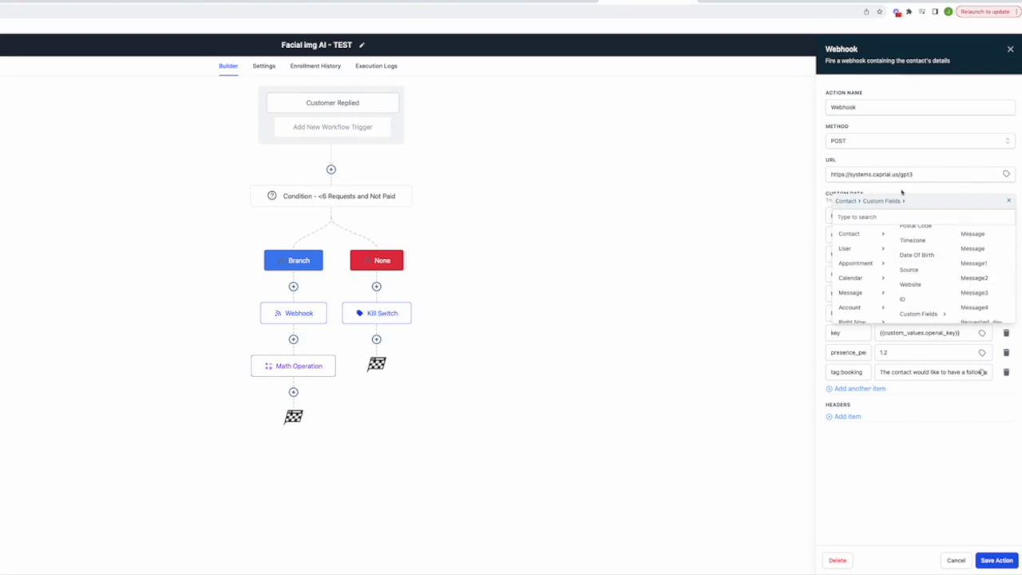
click(1009, 201)
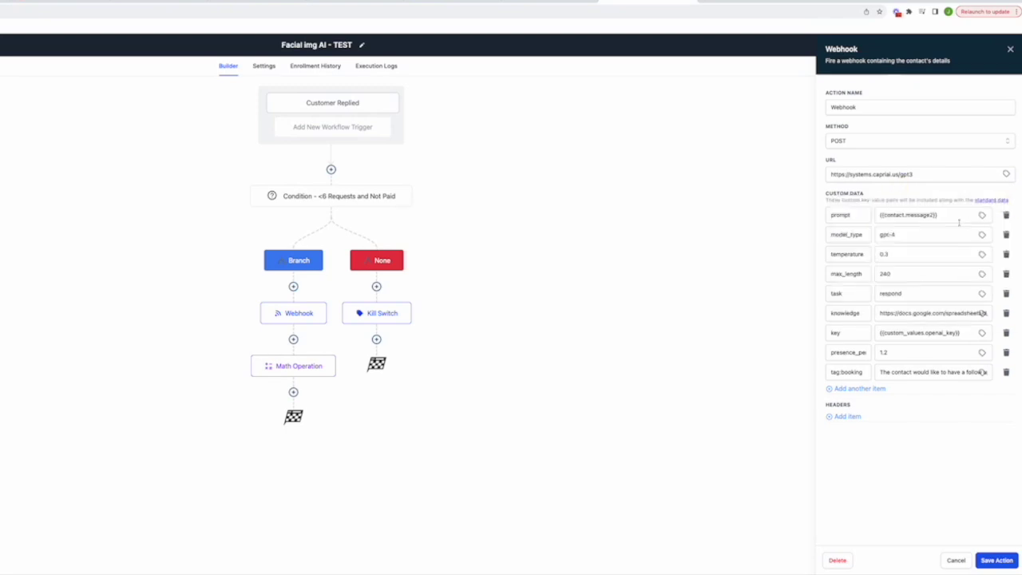